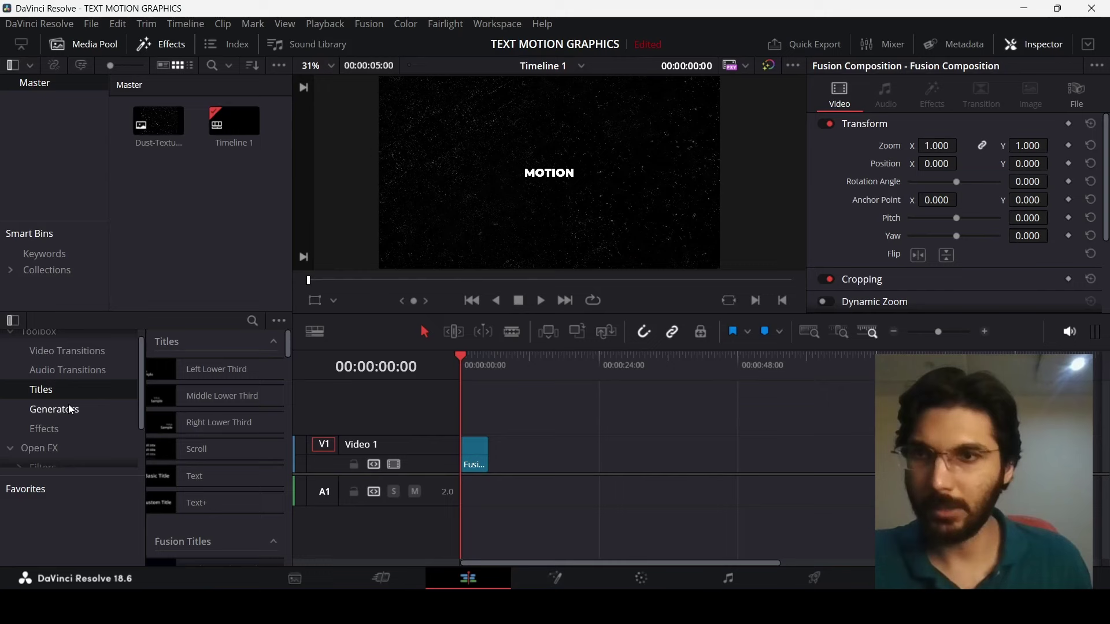
- Add a Fusion Composition clip to track V1 and open it in the Fusion page
left_click(70, 426)
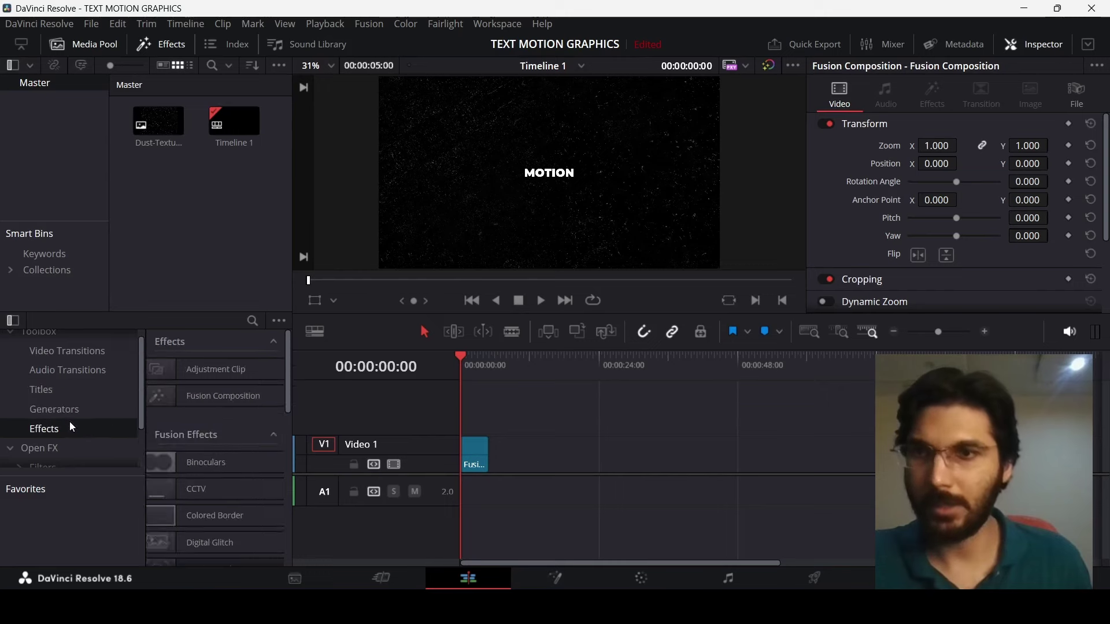
left_click_drag(213, 394, 536, 469)
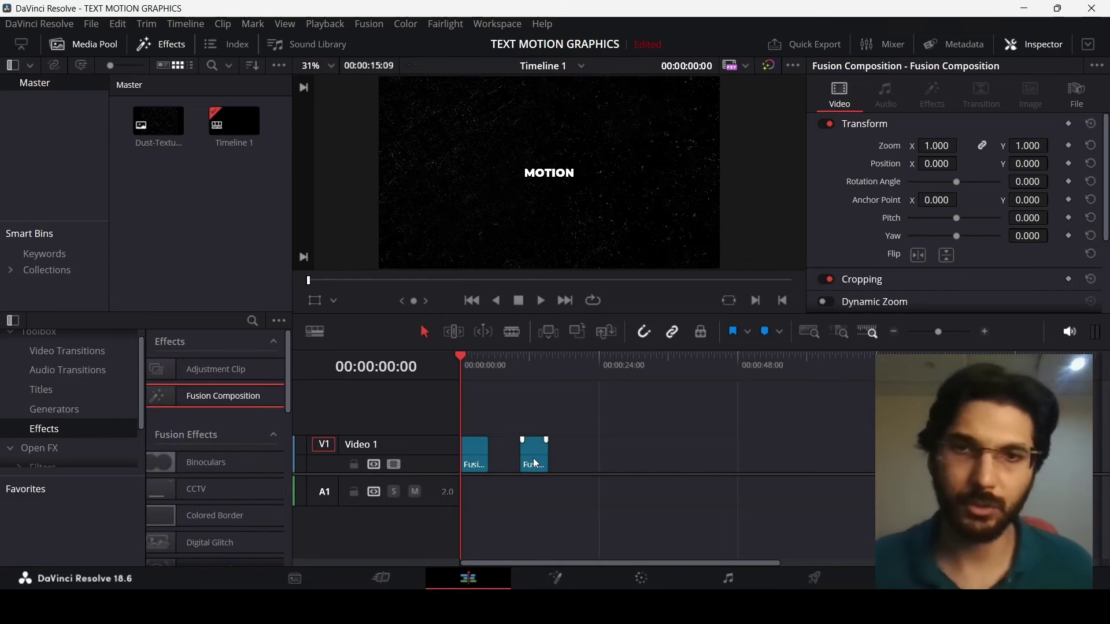
right_click(536, 470)
left_click(606, 366)
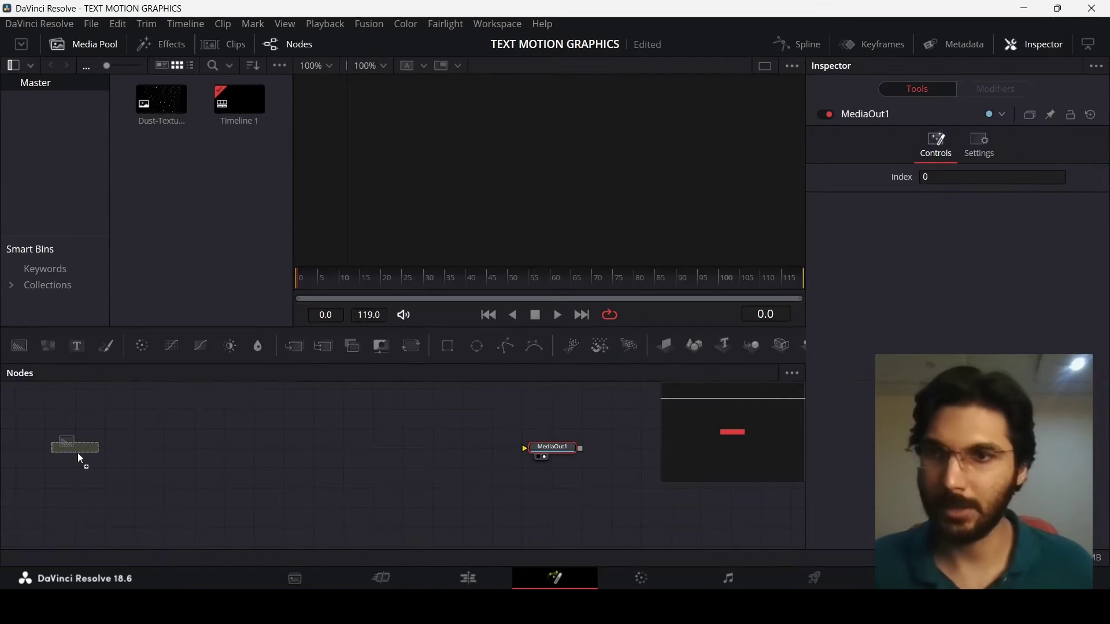
- Connect Background1 to MediaOut1 and add a Text+ node to the composition
left_click(76, 448)
left_click_drag(104, 448, 554, 450)
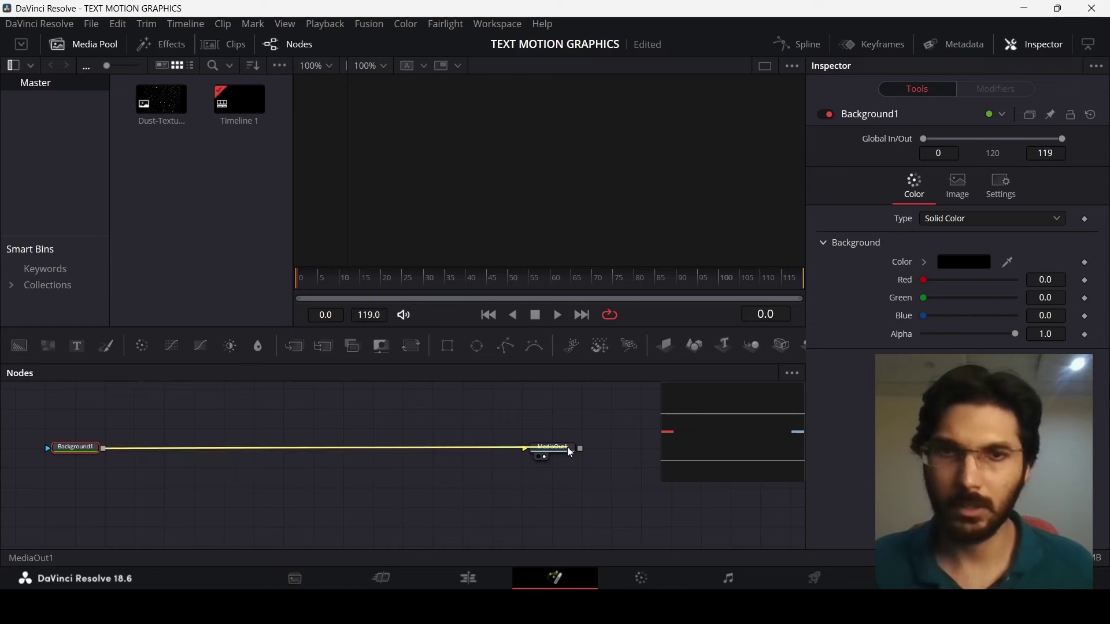
scroll(342, 435, "up", 2)
left_click_drag(619, 461, 441, 461)
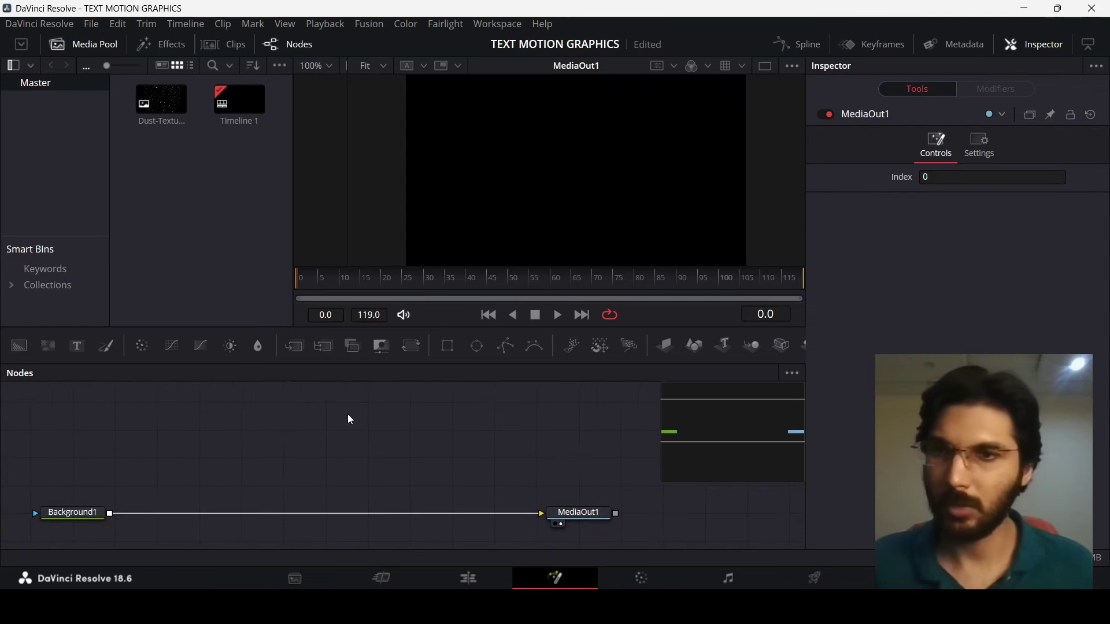
left_click_drag(77, 346, 108, 528)
- Merge Text1 over the background and set its text to MOTION
left_click(176, 423)
left_click(177, 424)
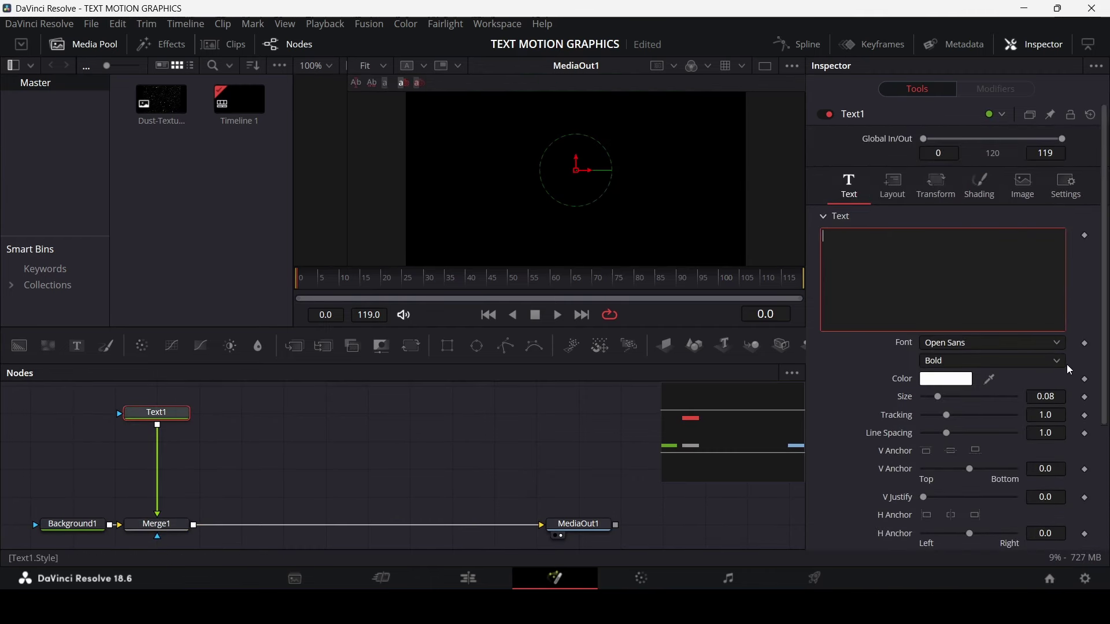
type("MOTION")
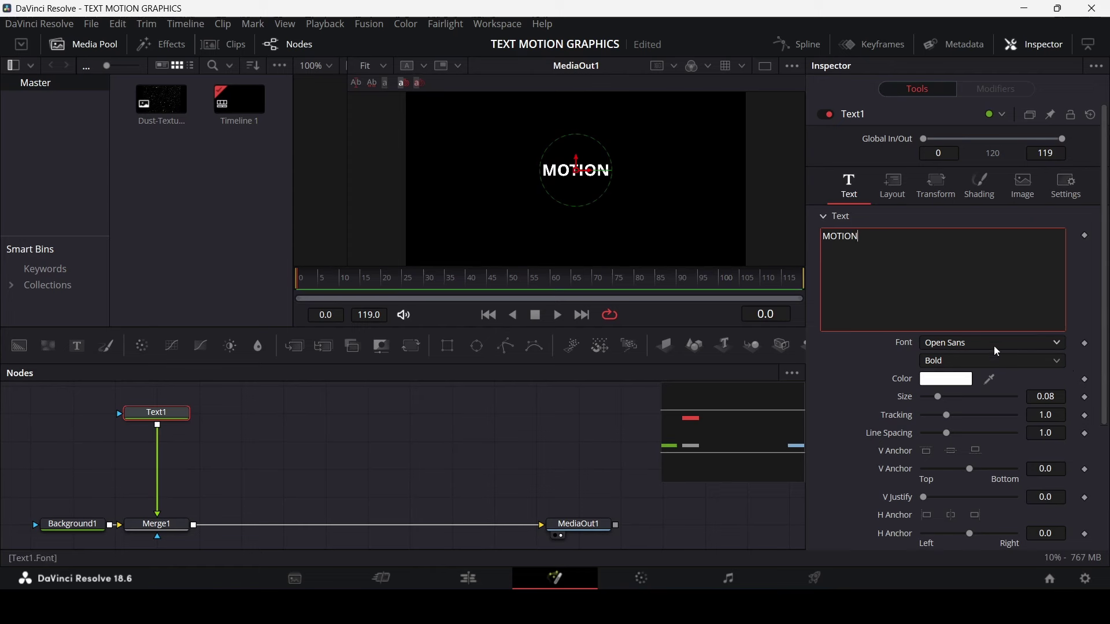
- Set Text1 to Montserrat Black at size 0.1 and move its node lower
left_click(982, 344)
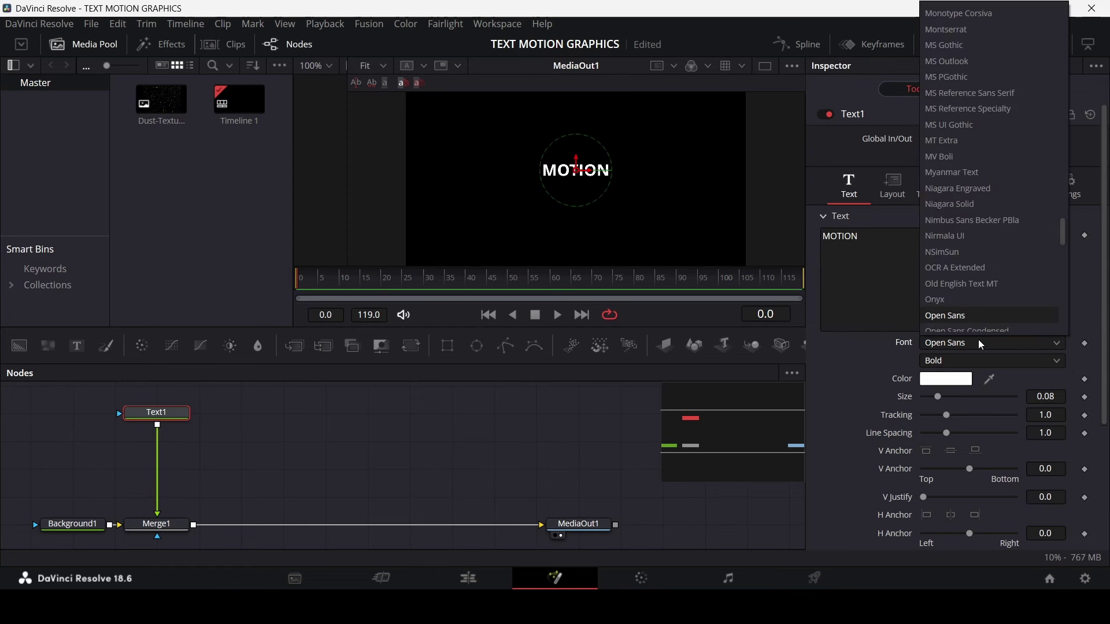
scroll(981, 345, "up", 10)
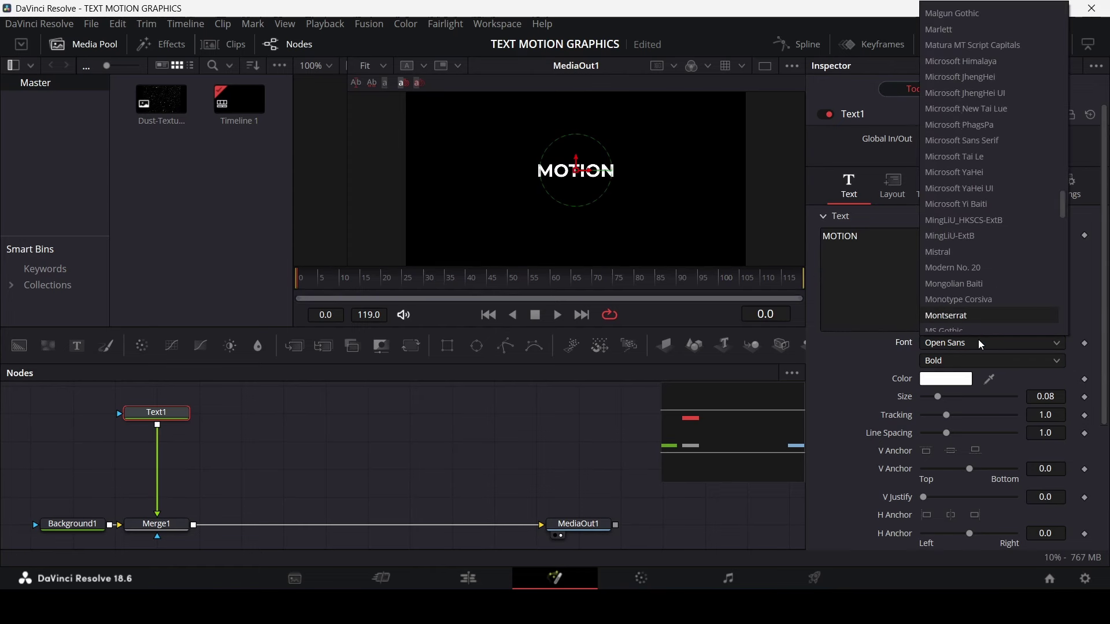
left_click(982, 345)
left_click(971, 357)
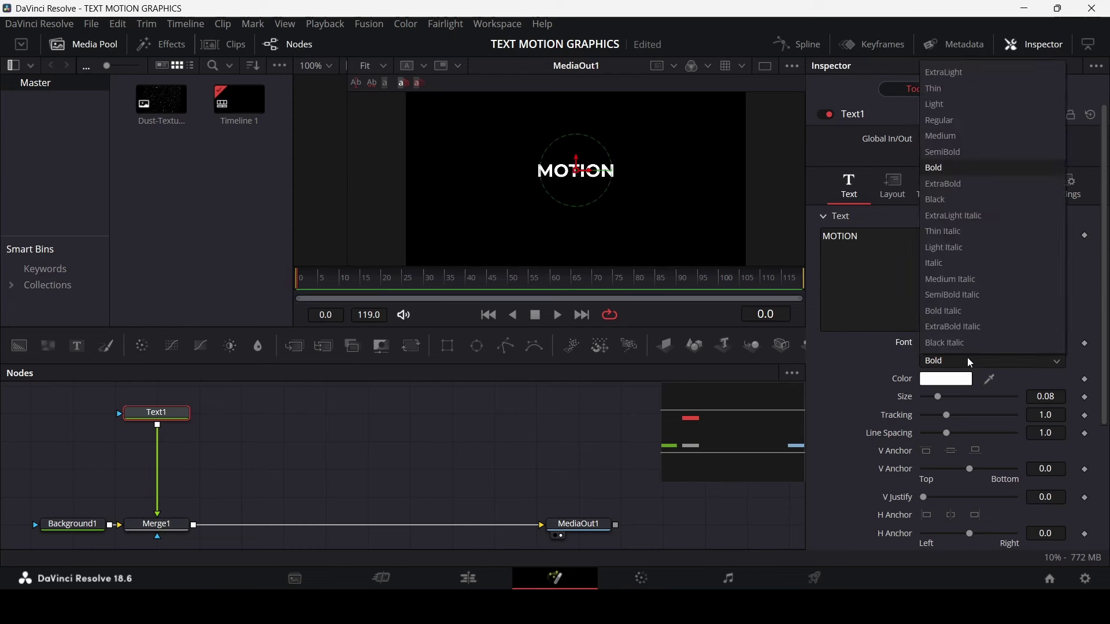
left_click(948, 197)
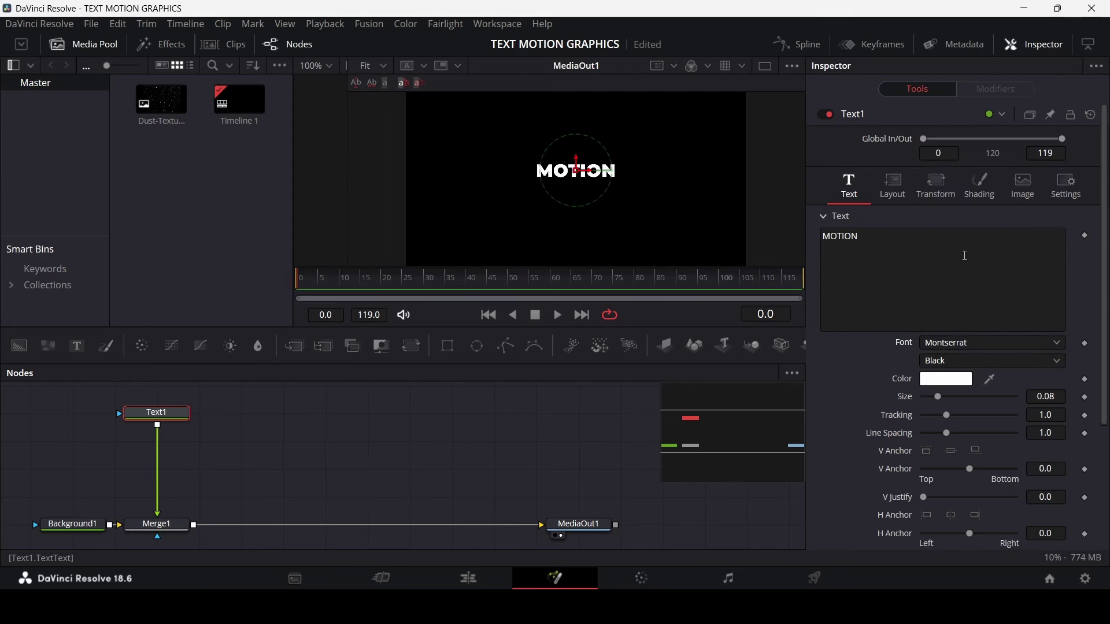
left_click(1060, 397)
key("Tab")
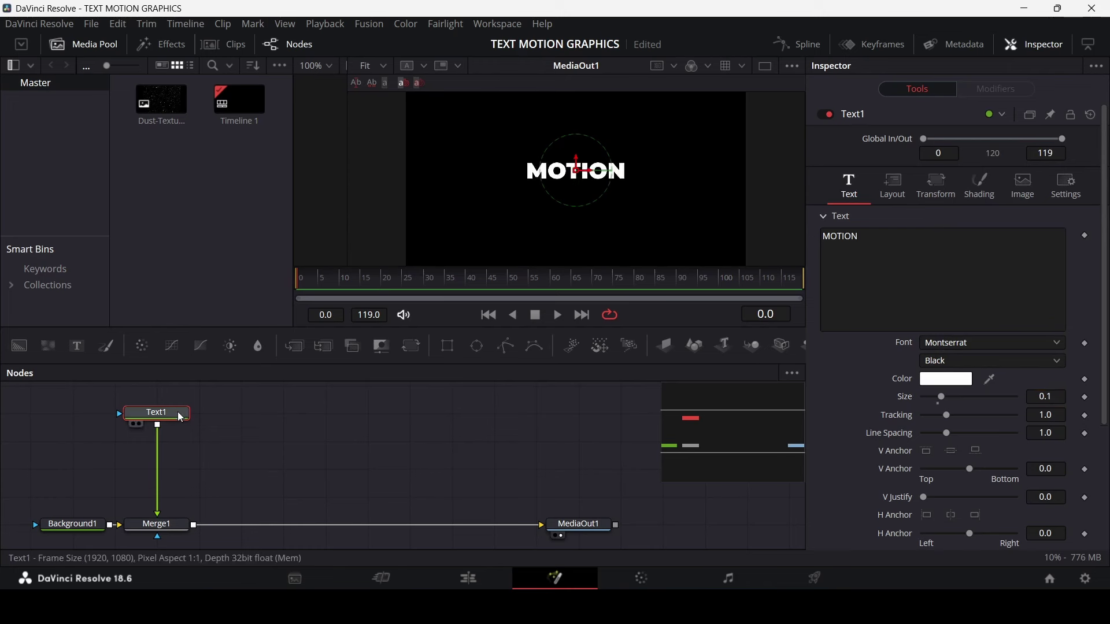
left_click_drag(178, 420, 178, 449)
- Paste Text1's MOTION settings into a new Text2 node and merge it in as Merge2
key("ctrl+v")
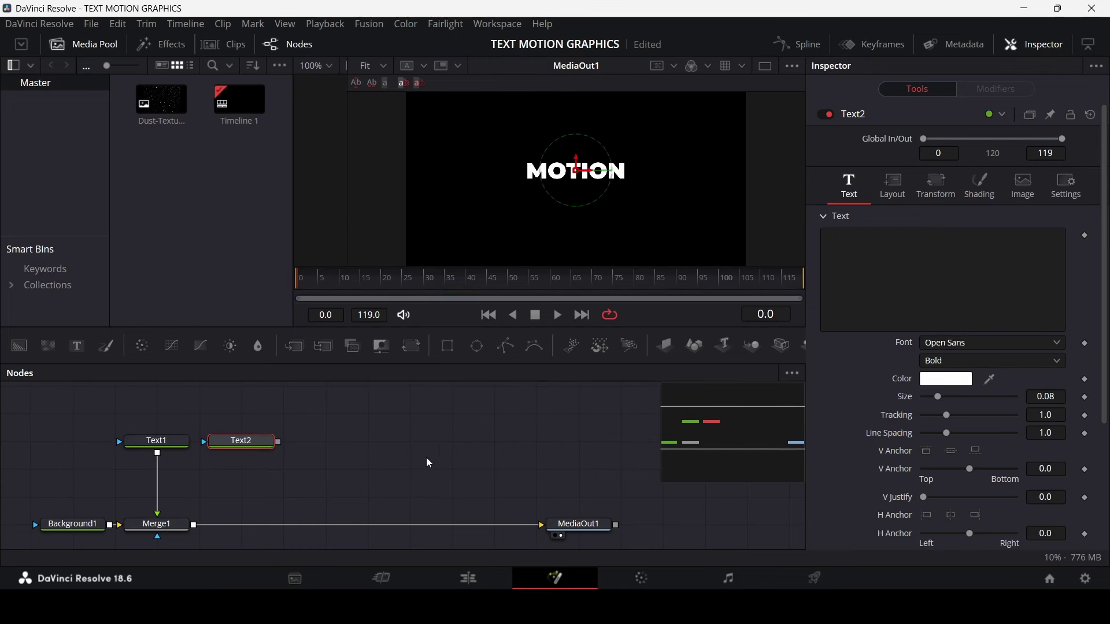
left_click(172, 443)
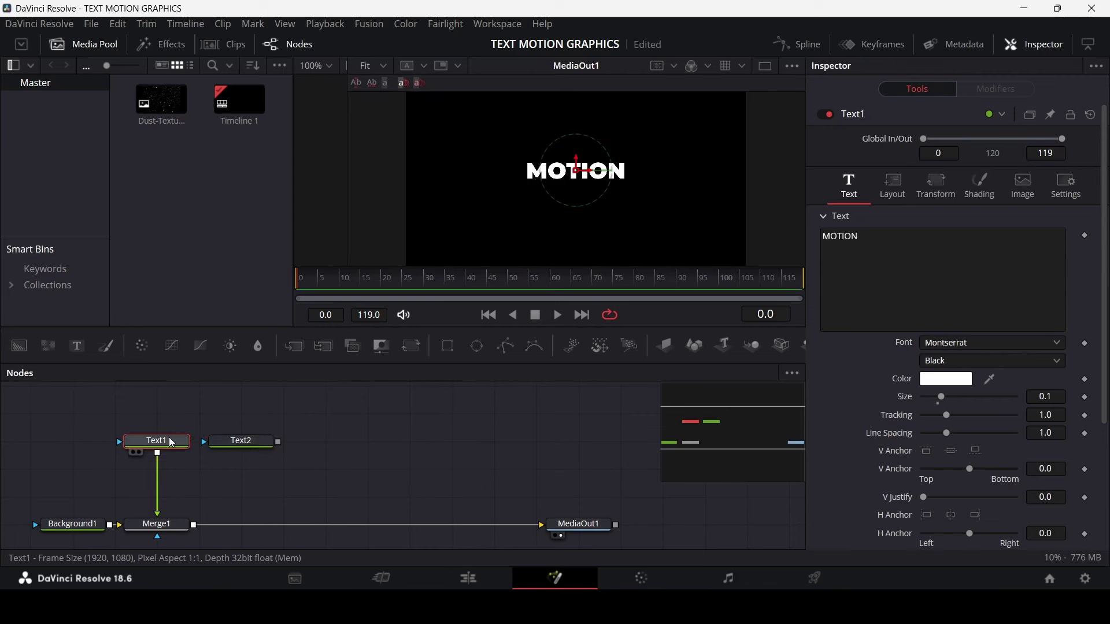
right_click(172, 443)
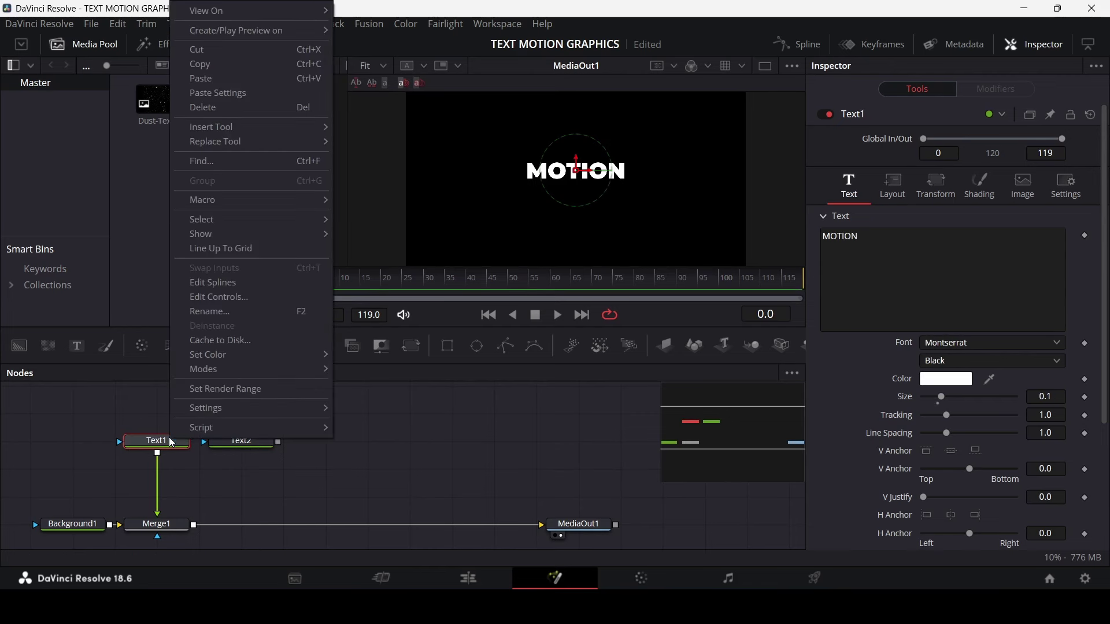
left_click(154, 443)
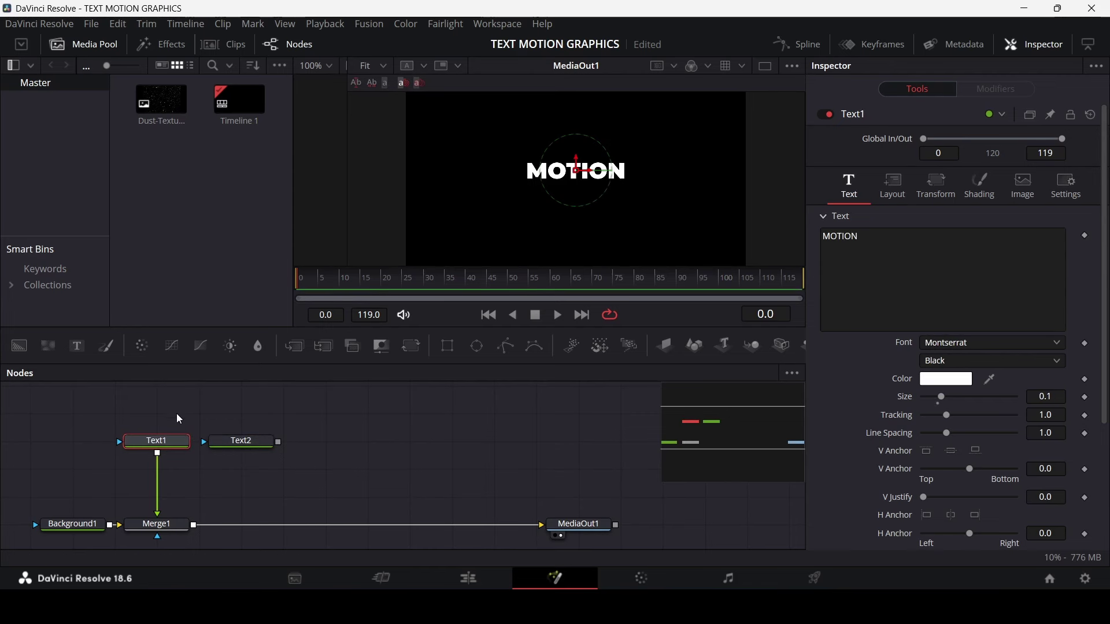
left_click(252, 444)
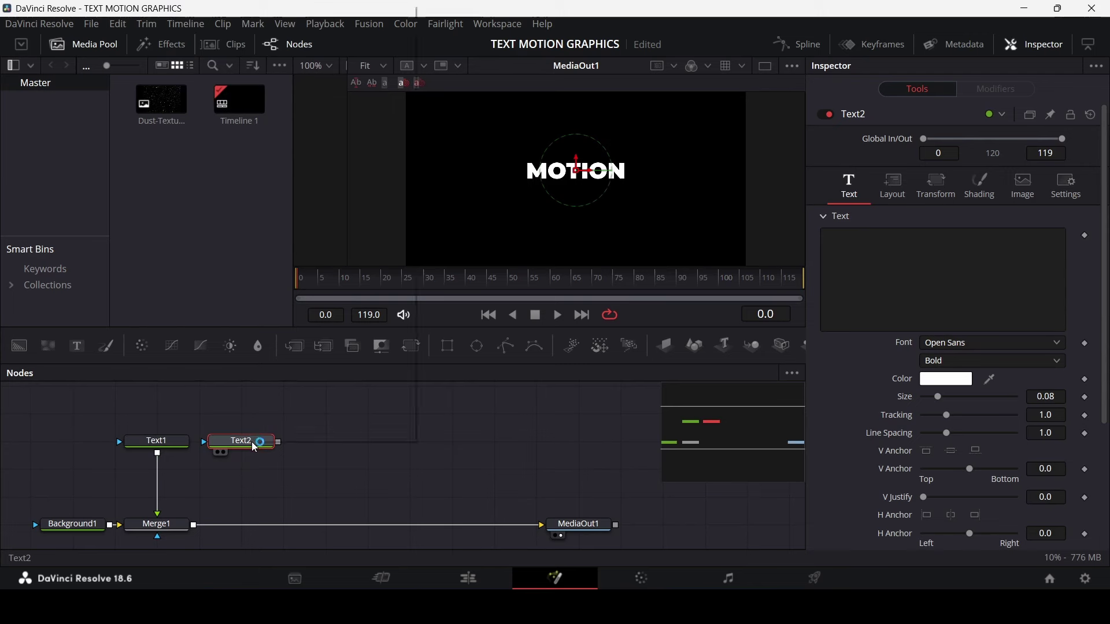
right_click(252, 442)
left_click(315, 88)
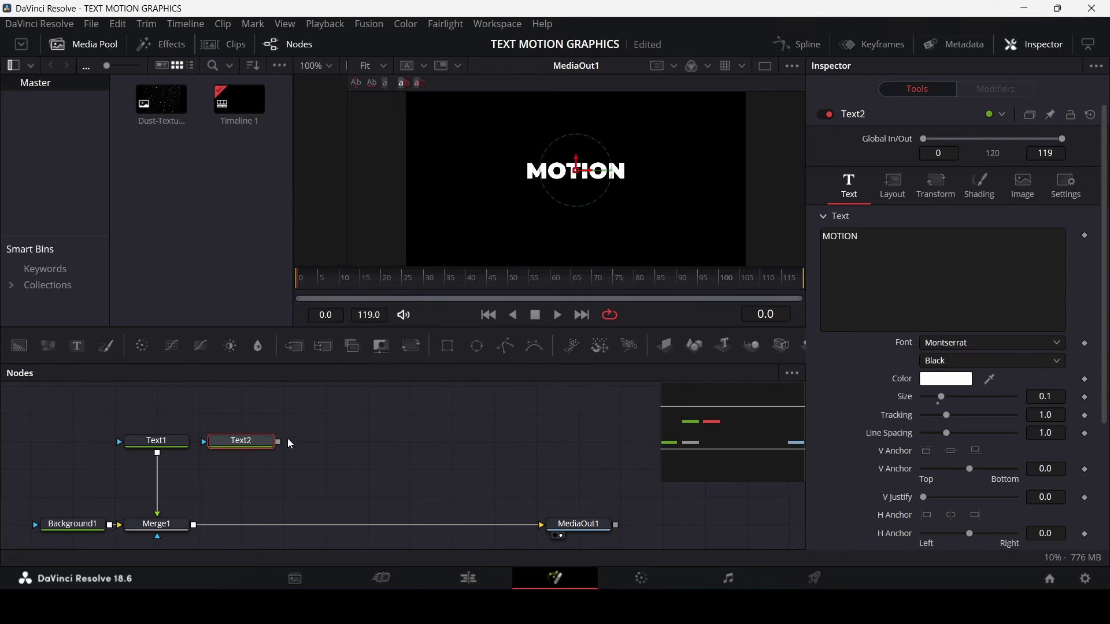
left_click_drag(279, 442, 195, 525)
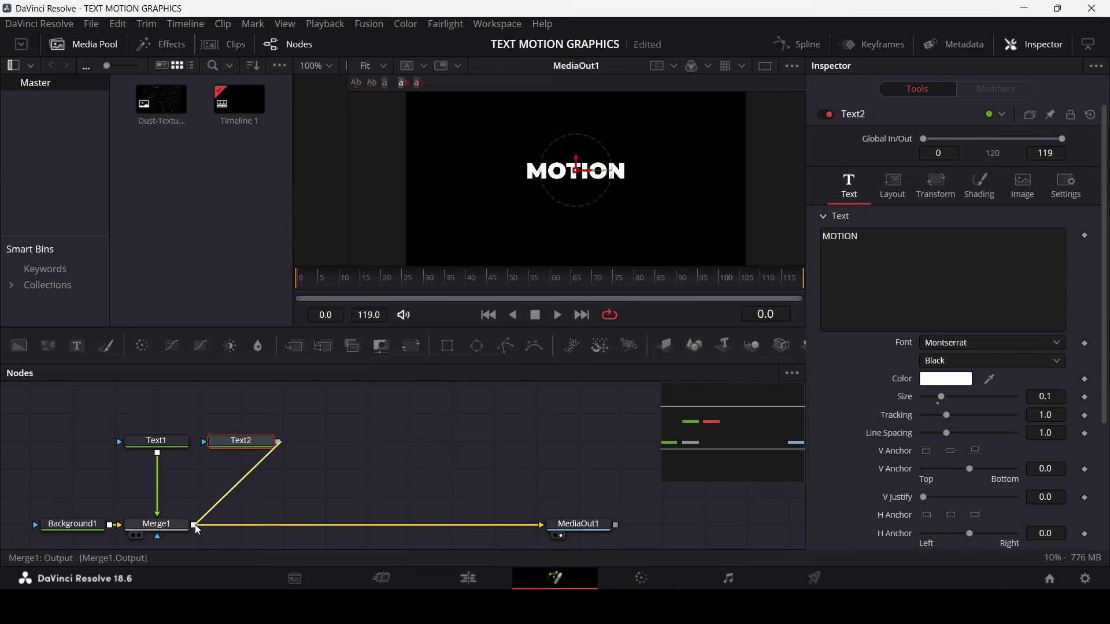
left_click(248, 431)
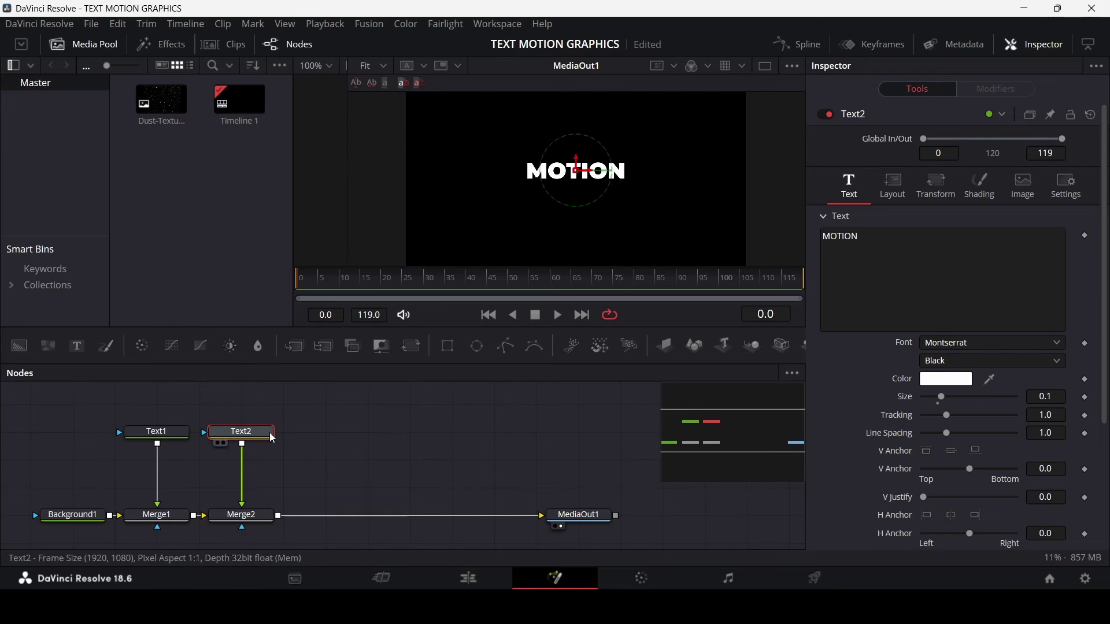
- Insert a Duplicate node after Text2 using the 'dup' tool search
key("shift+space")
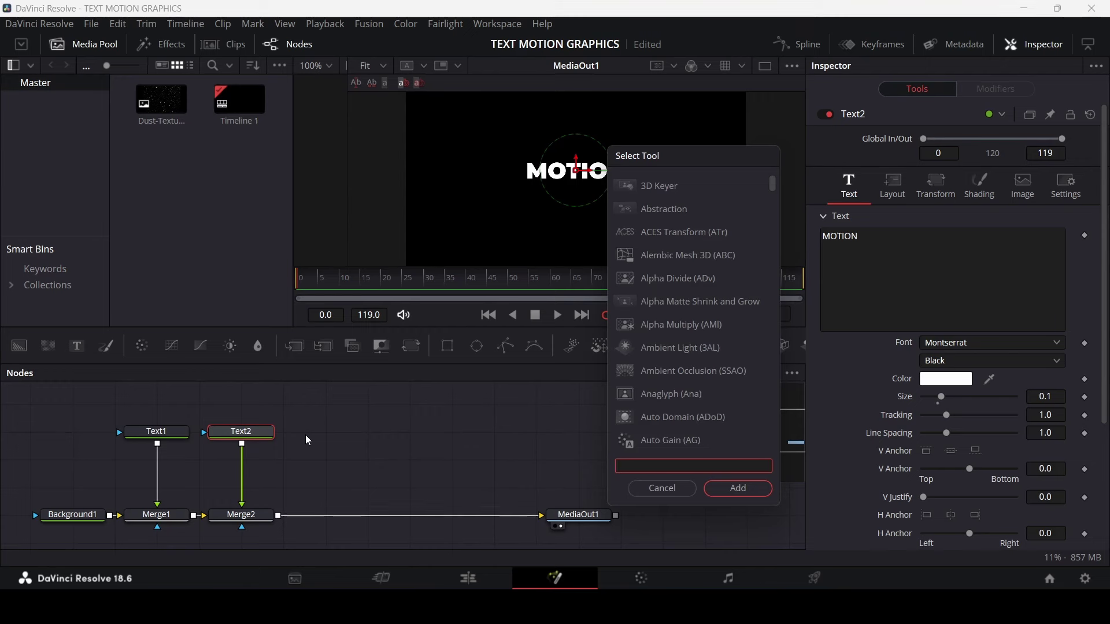
type("dup")
key("Return")
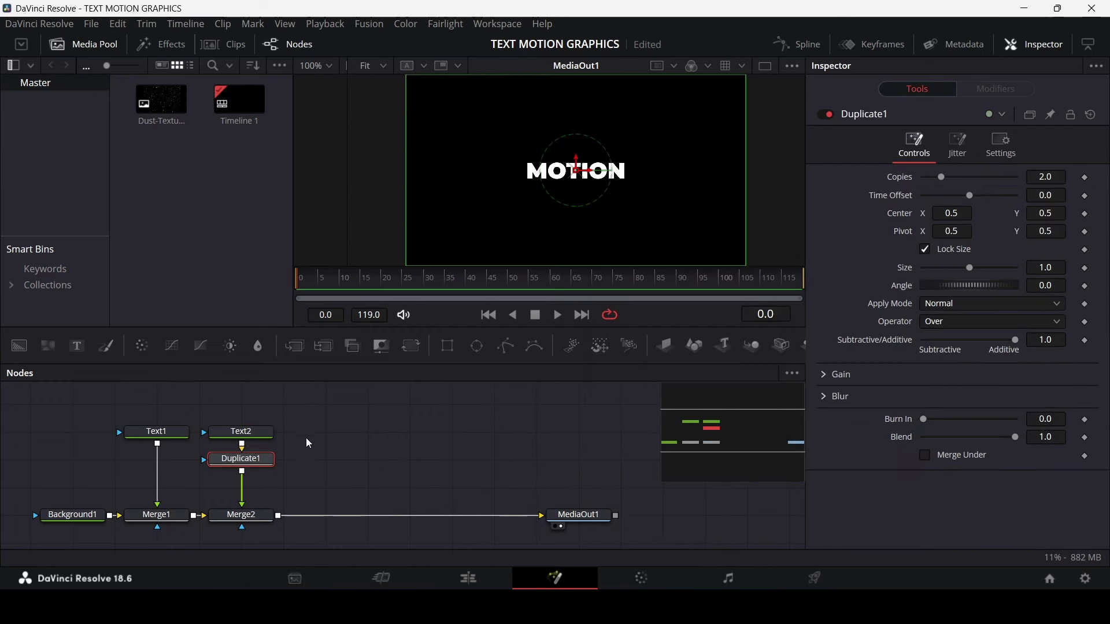
left_click_drag(268, 491, 268, 464)
- Set Duplicate1 to 3 copies with Center Y 0.596
left_click(1049, 178)
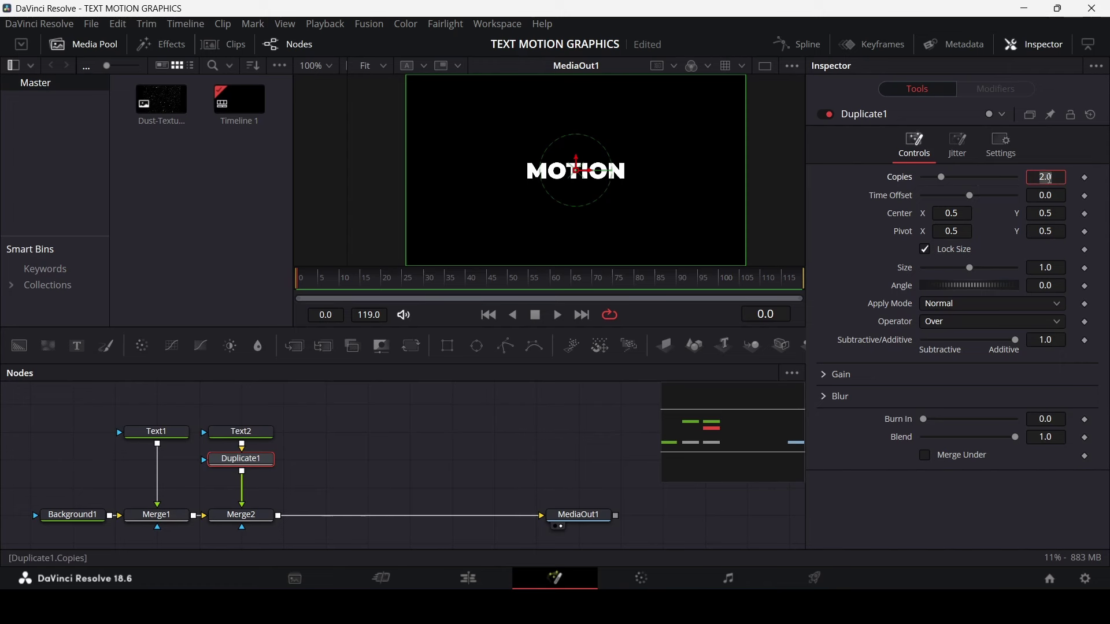
type("3")
key("Tab")
left_click(1046, 213)
type("0.546")
key("Return")
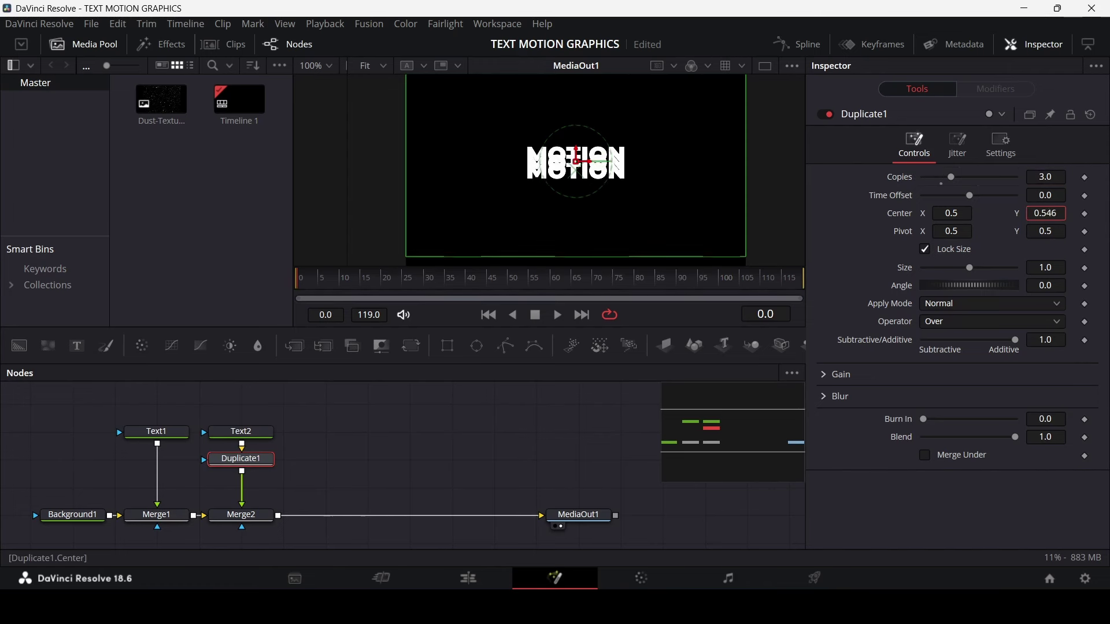
type("0.596")
key("Return")
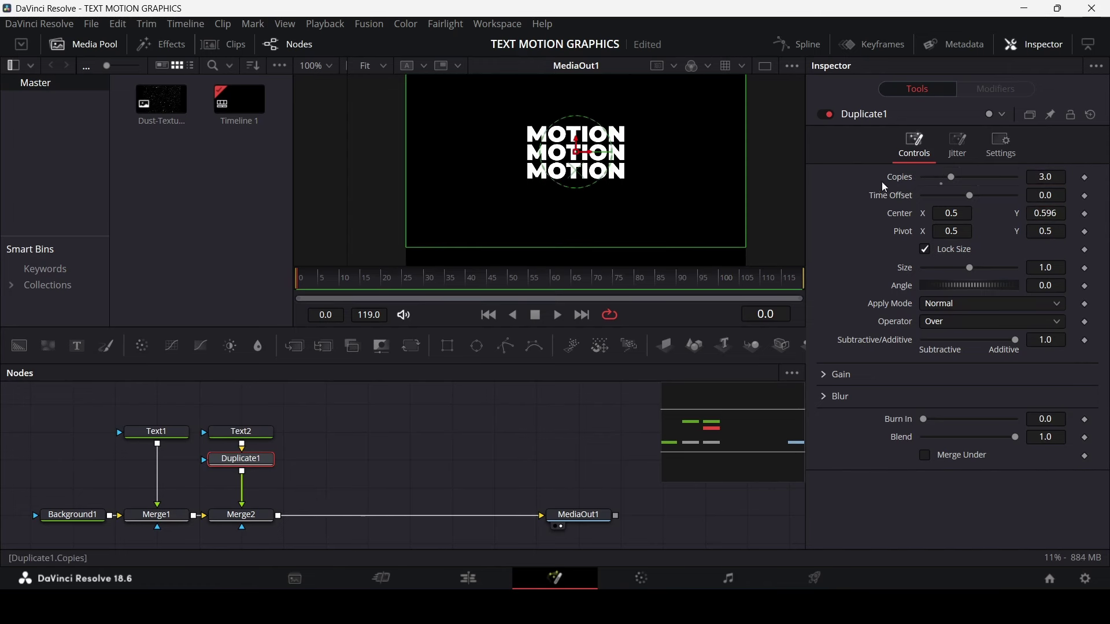
- Add a third Text+ node and reselect Text1
left_click(68, 398)
left_click_drag(77, 346, 327, 433)
left_click(172, 435)
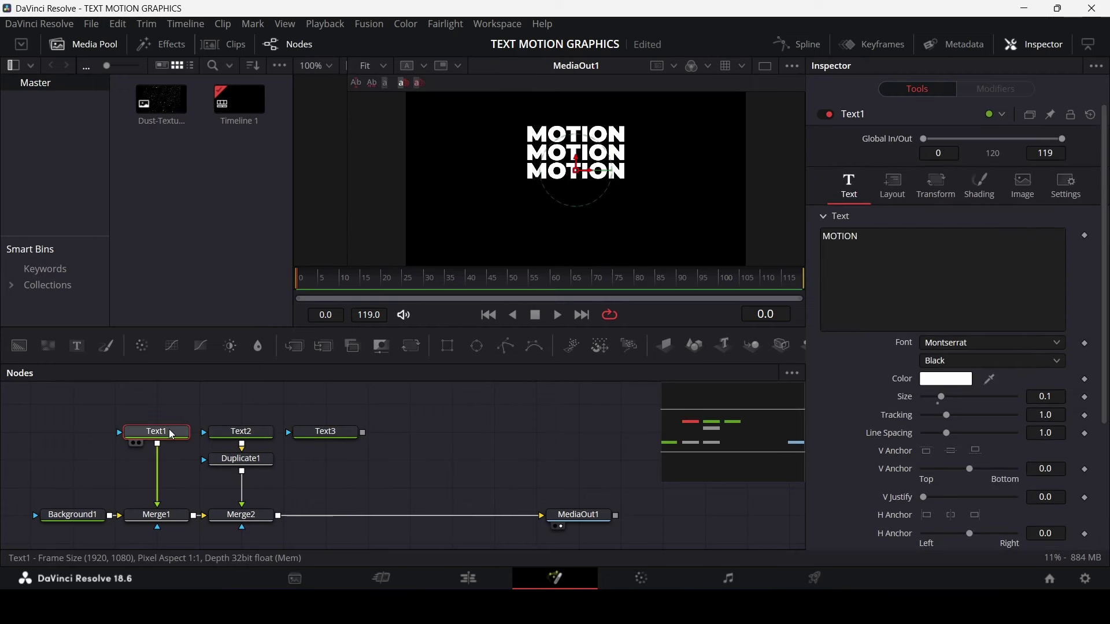
- Paste Text1's settings onto Text3 and merge it after Merge2 as Merge3
right_click(327, 433)
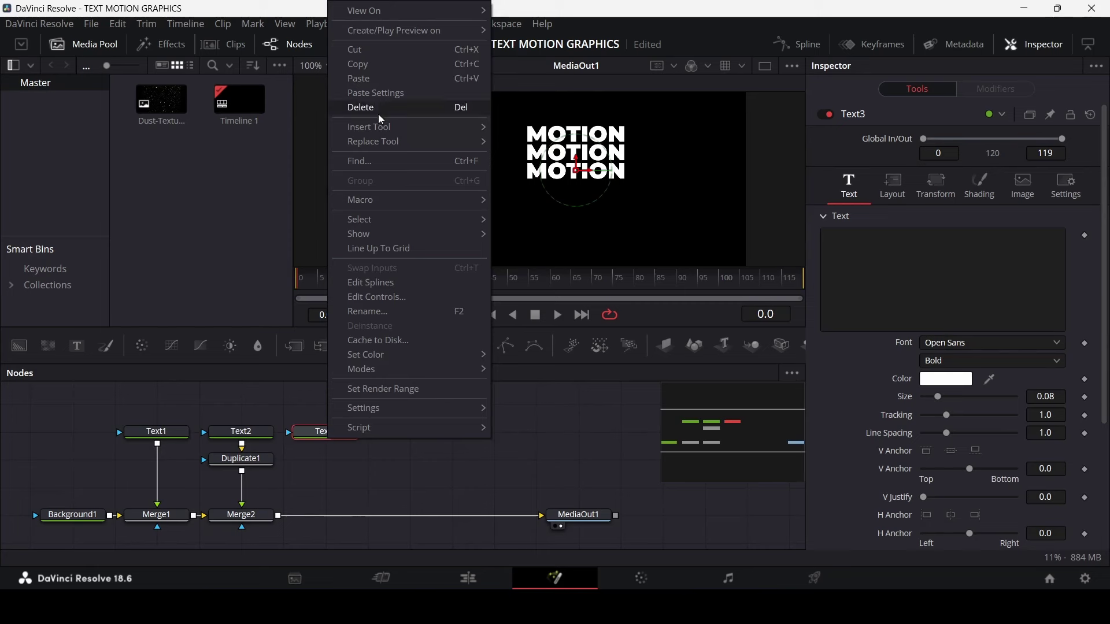
left_click(387, 93)
left_click_drag(363, 432, 278, 521)
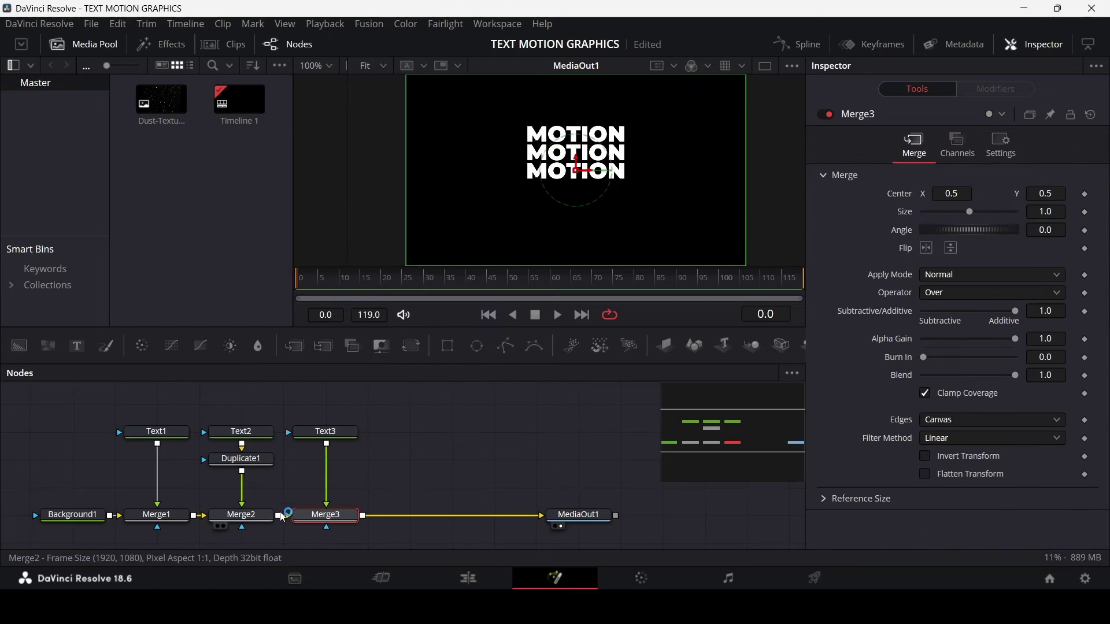
left_click(338, 435)
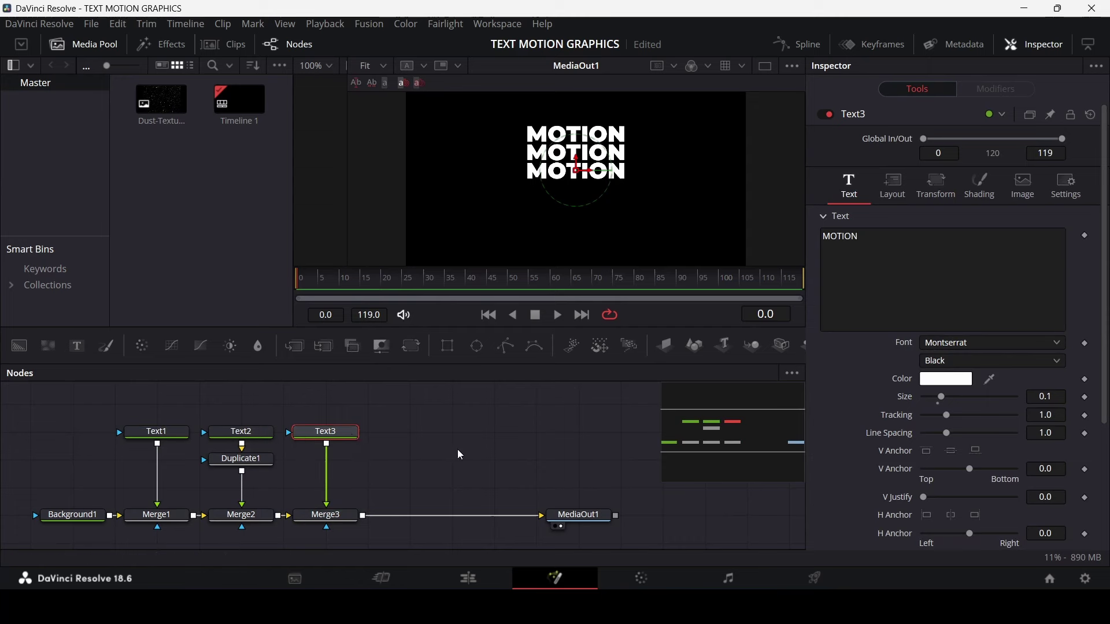
- Add Duplicate2 after Text3 with 3 copies and Center Y lowered to 0.405
key("shift+space")
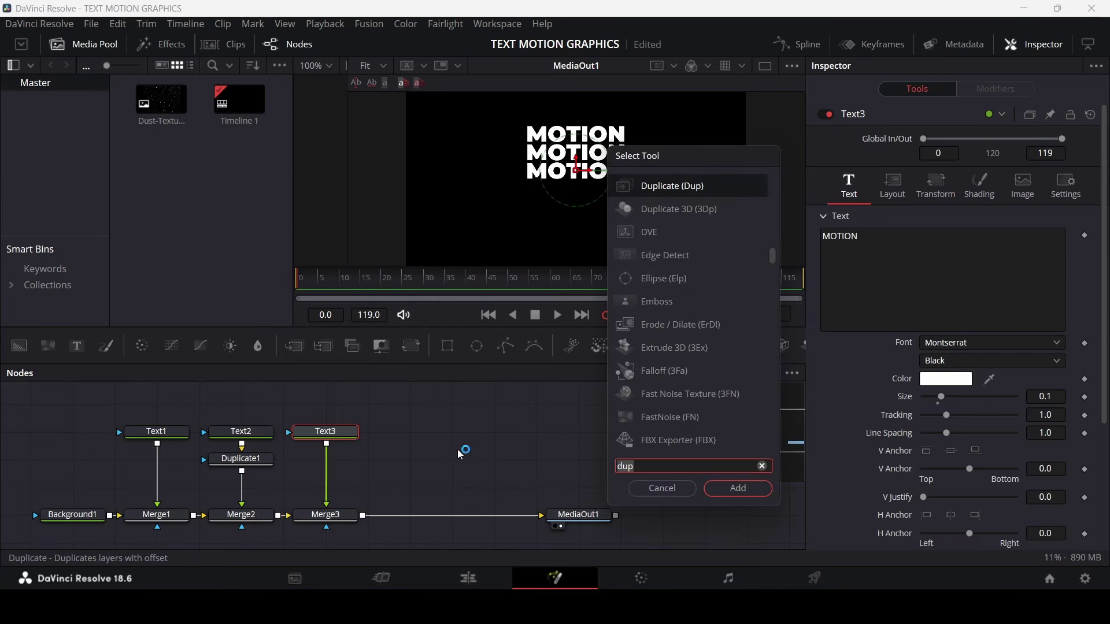
key("Escape")
key("Return")
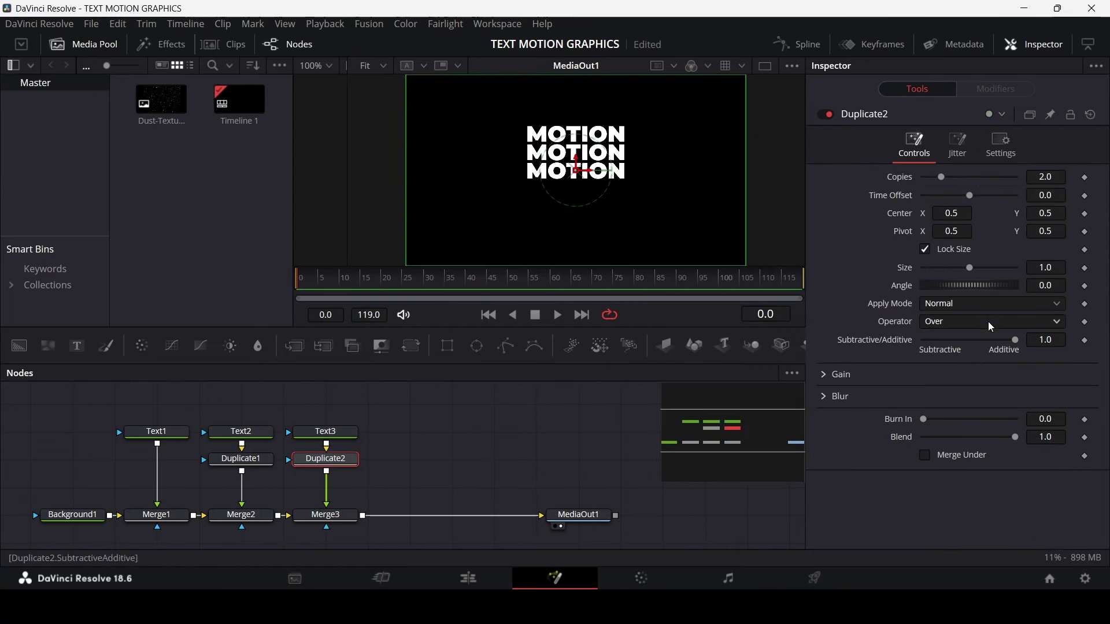
left_click(1060, 173)
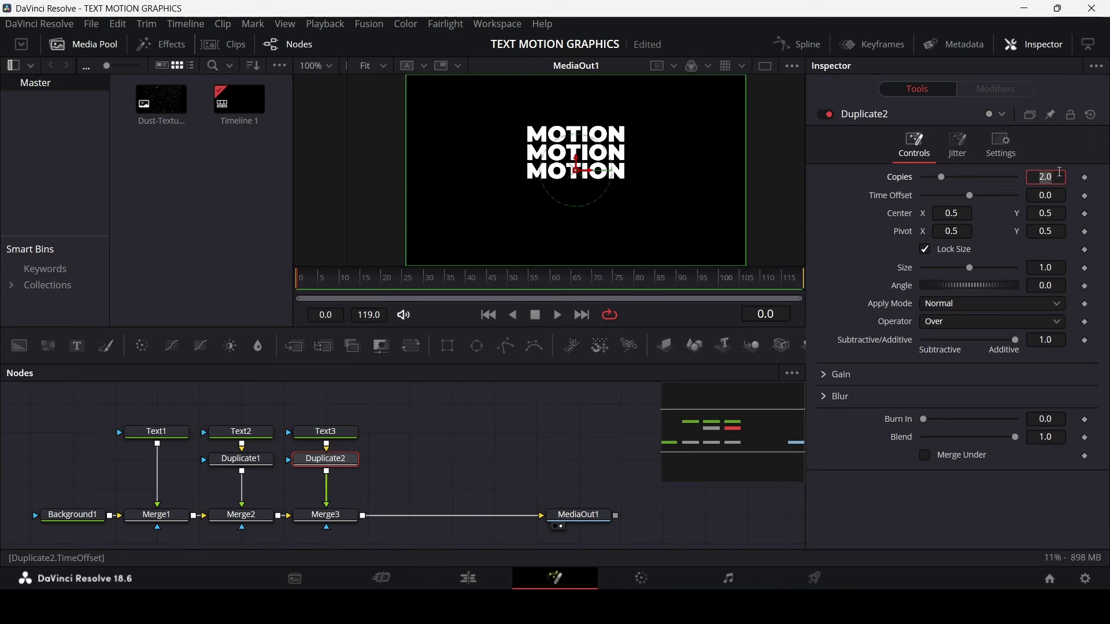
type("3")
key("Tab")
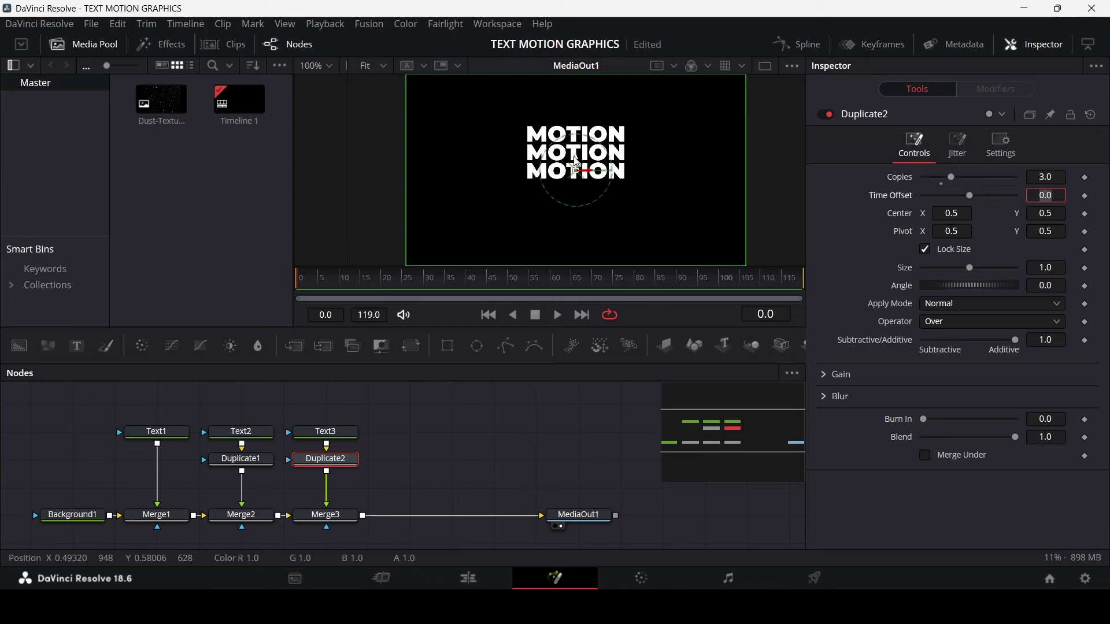
left_click_drag(576, 161, 575, 179)
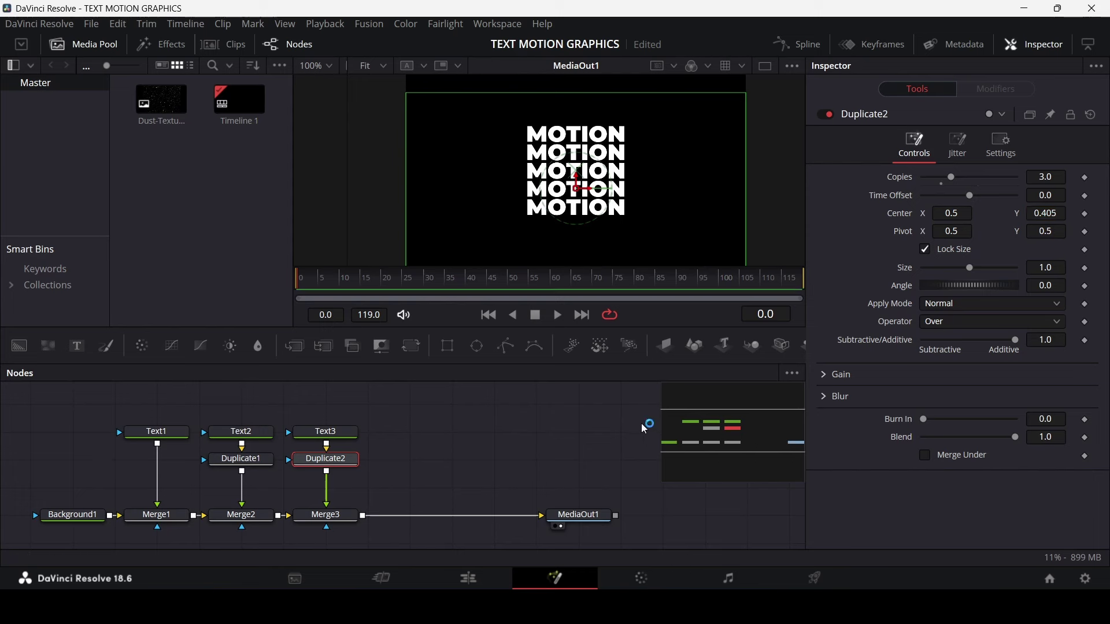
- Shift the Text2 and Text3 branches right and add two Rectangle nodes
left_click_drag(235, 398, 350, 527)
left_click_drag(341, 516, 424, 515)
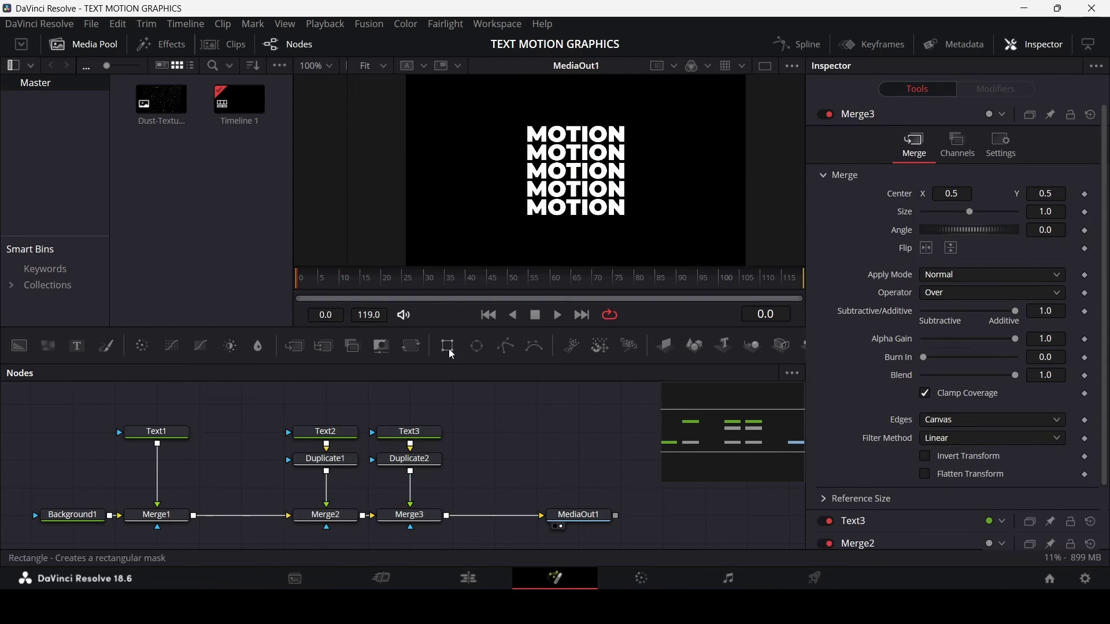
left_click_drag(453, 354, 237, 460)
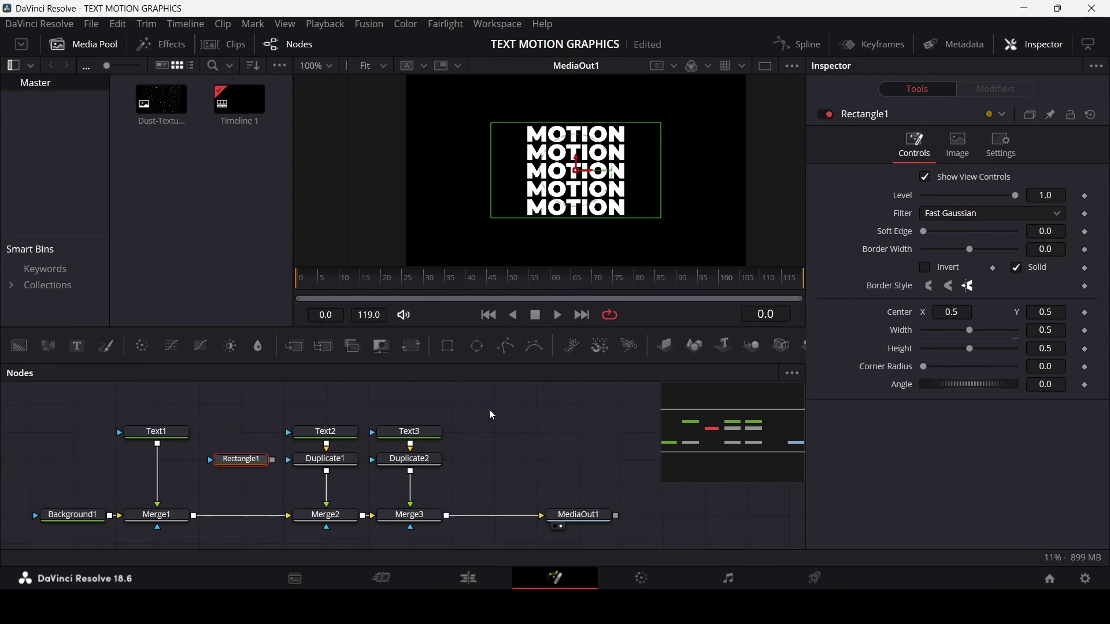
left_click_drag(454, 348, 496, 461)
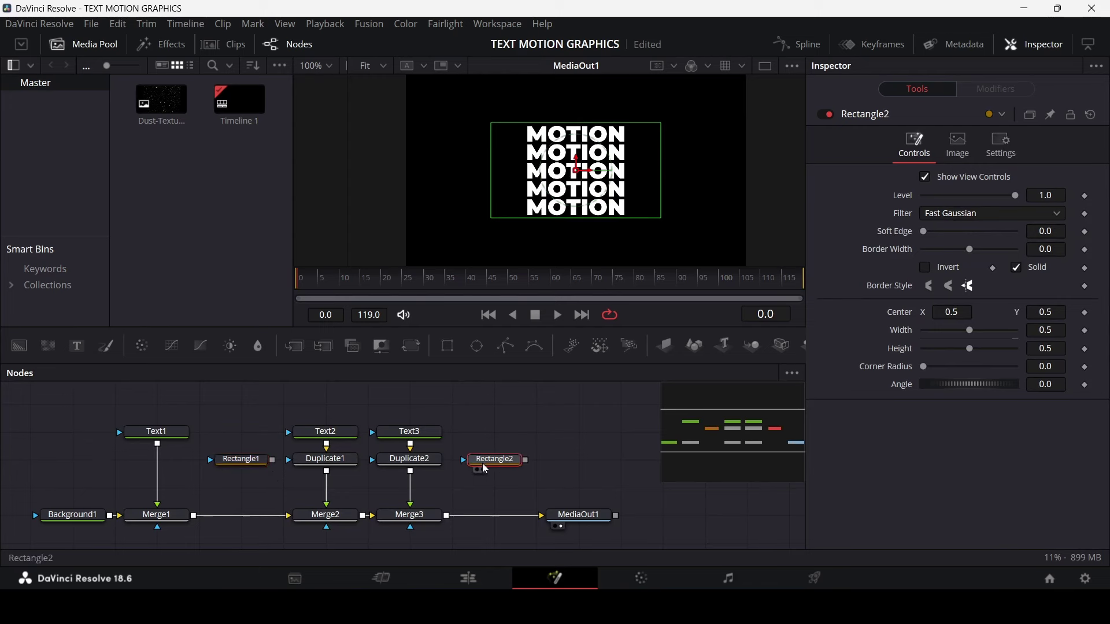
- Mask Text2 with a raised Rectangle1 and Text3 with Rectangle2 lowered to Center Y 0.250755
left_click_drag(274, 460, 322, 440)
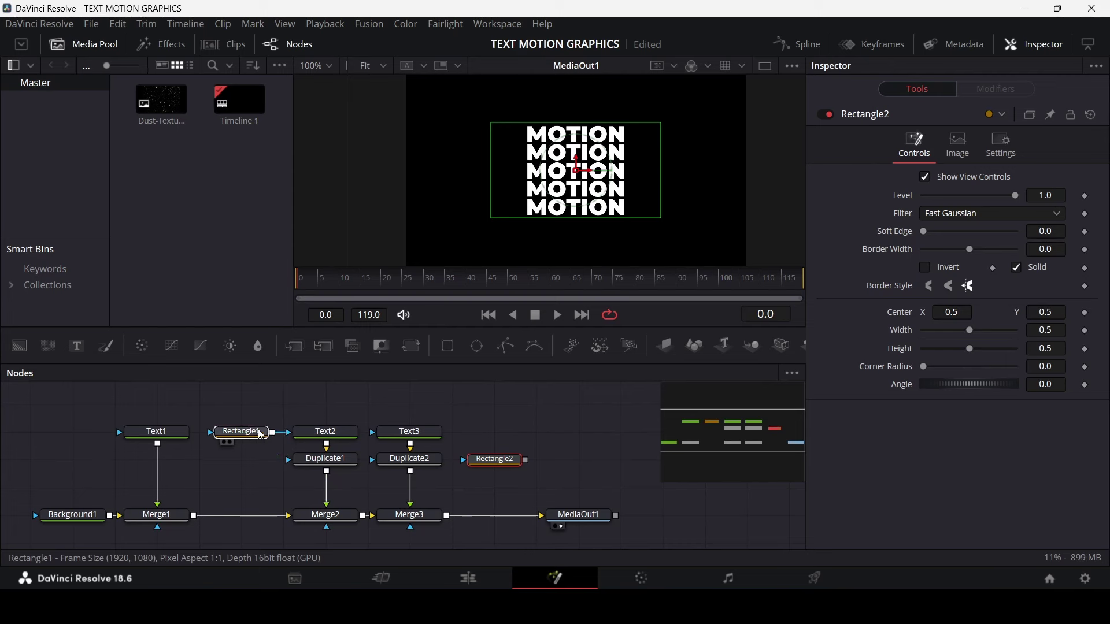
left_click(261, 435)
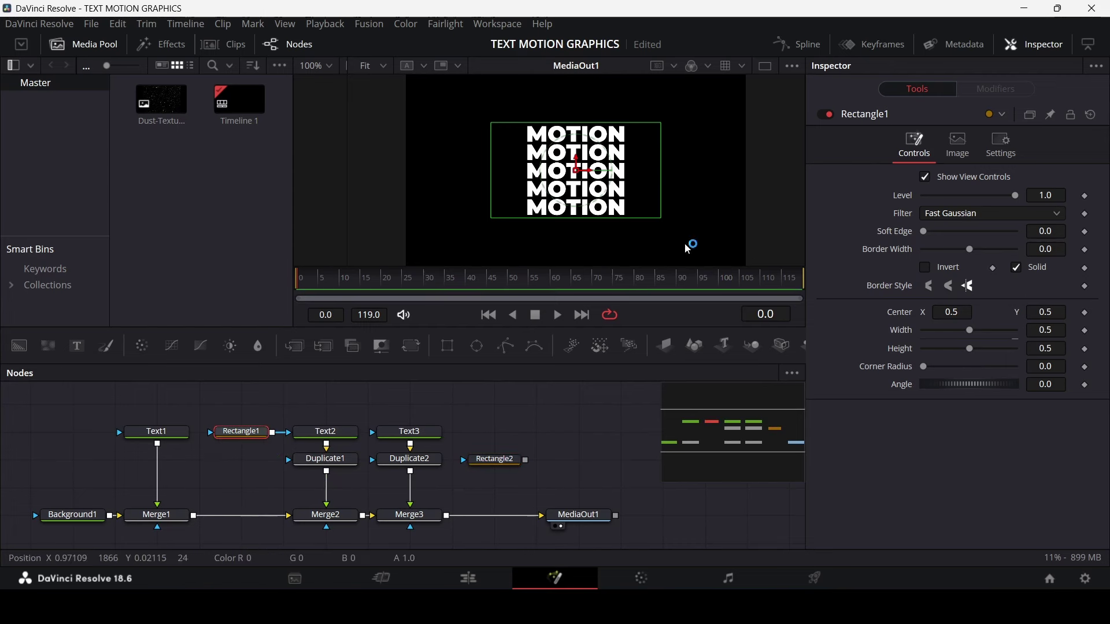
left_click_drag(579, 164, 577, 113)
left_click_drag(490, 459, 450, 435)
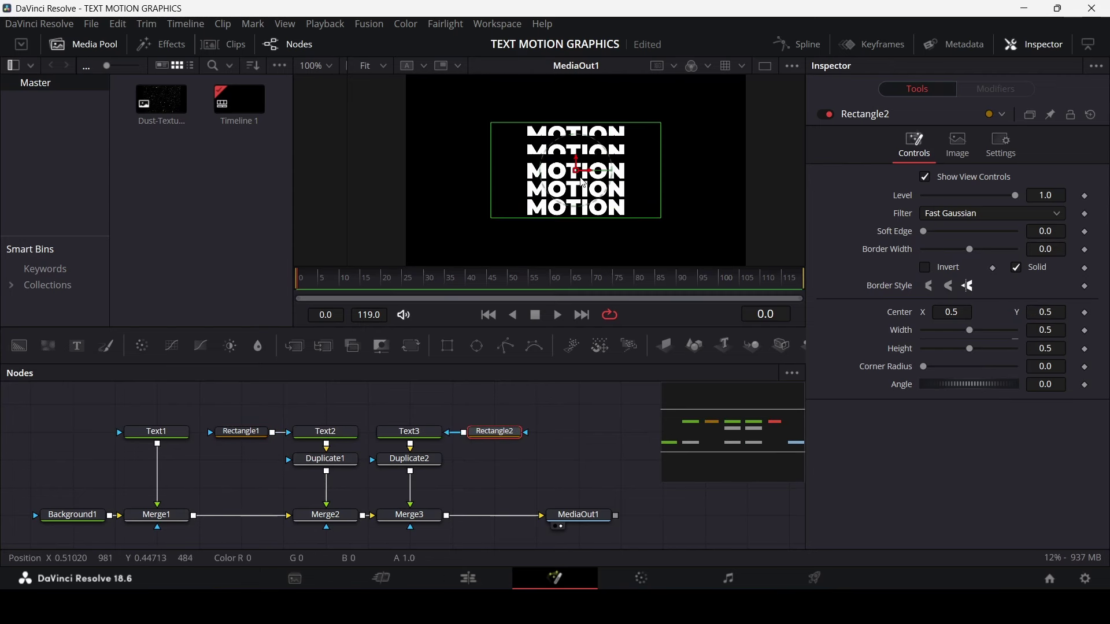
left_click_drag(577, 170, 576, 217)
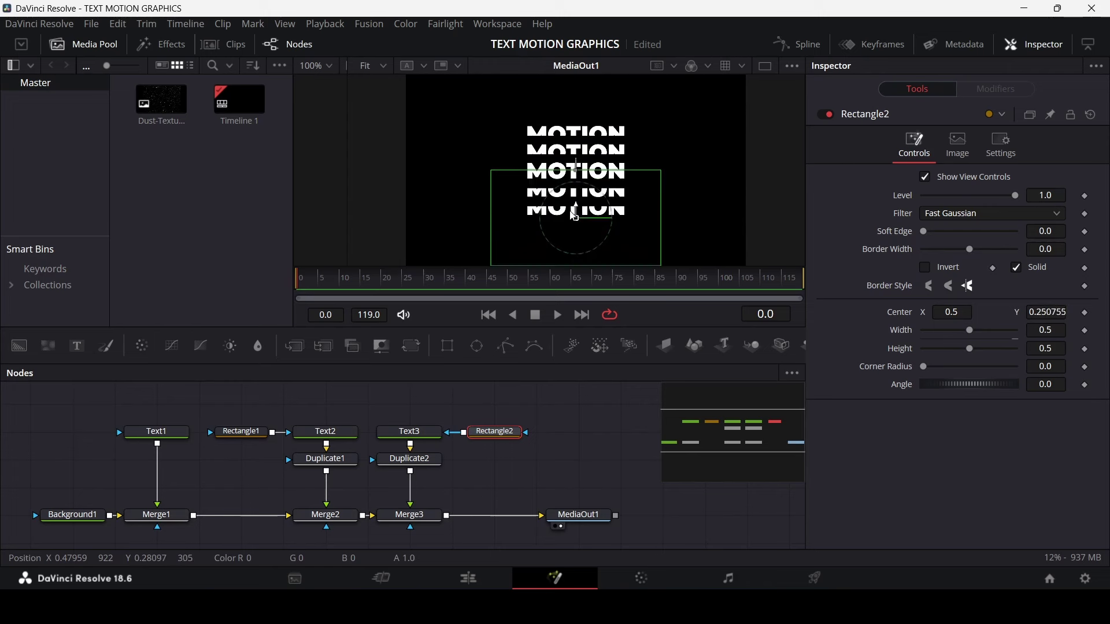
- Set Duplicate1 Center Y to 0.566 and Duplicate2 to 0.442764, then go to frame 10
left_click(326, 459)
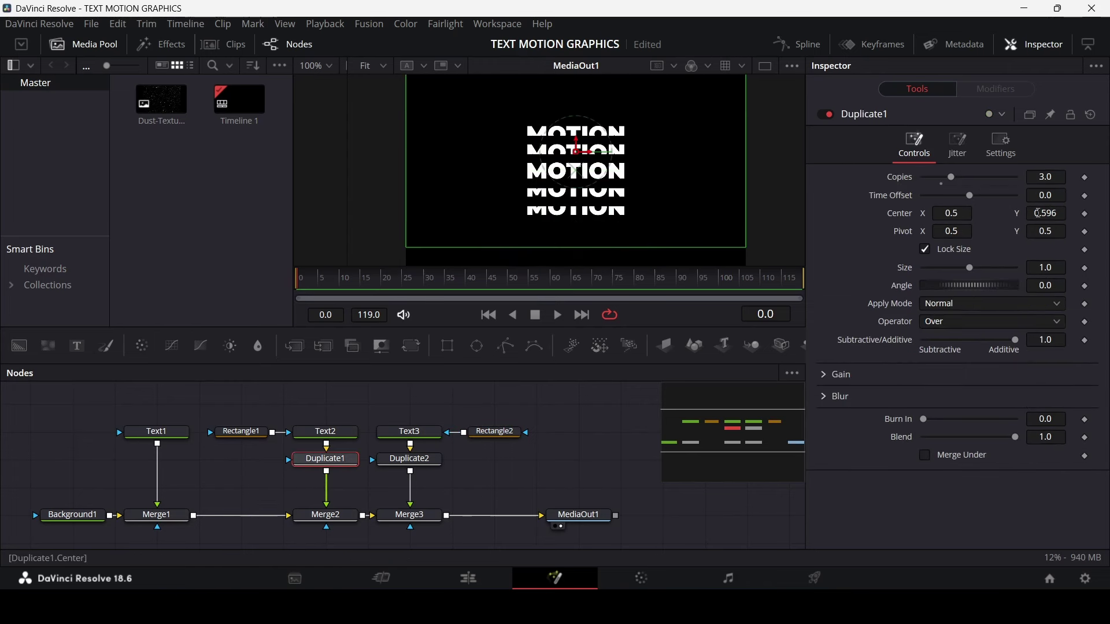
left_click_drag(1037, 213, 1021, 213)
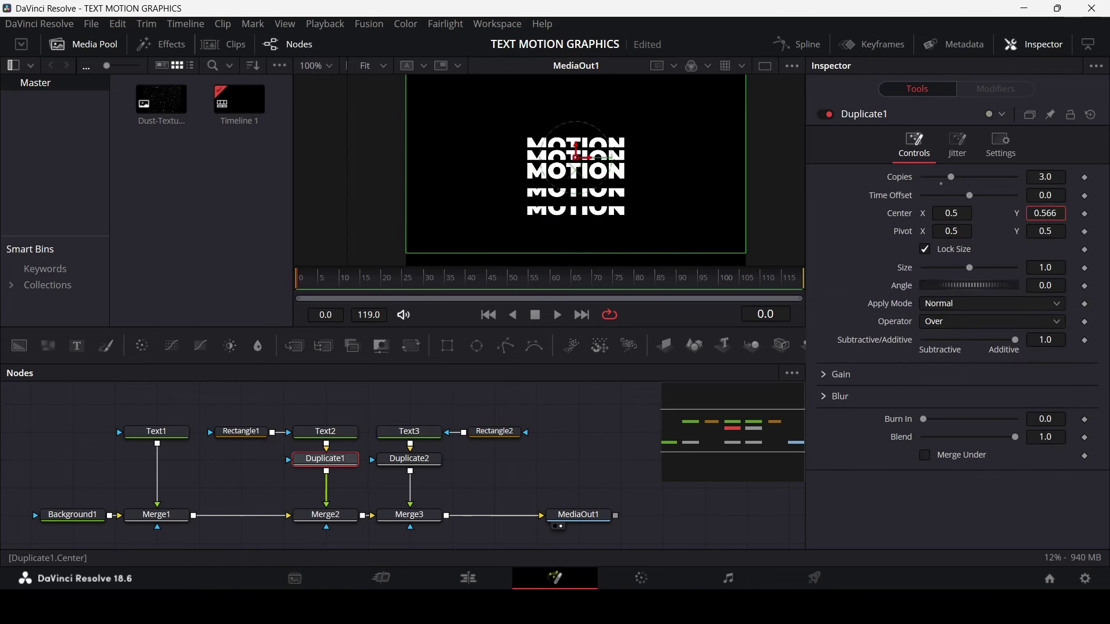
left_click(409, 459)
left_click_drag(577, 180, 576, 167)
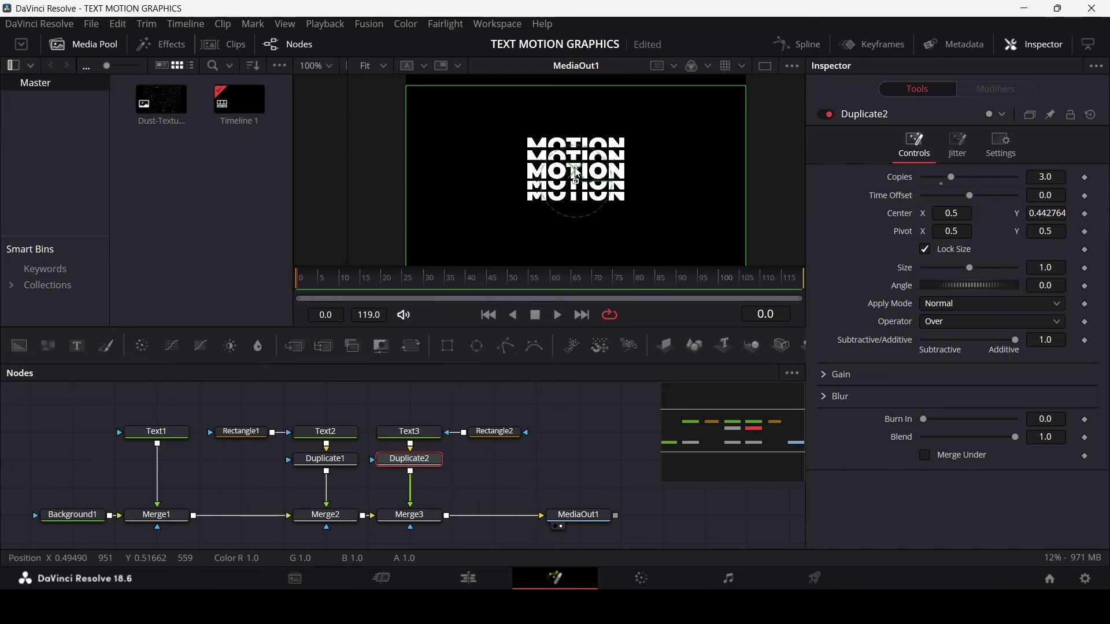
left_click(598, 458)
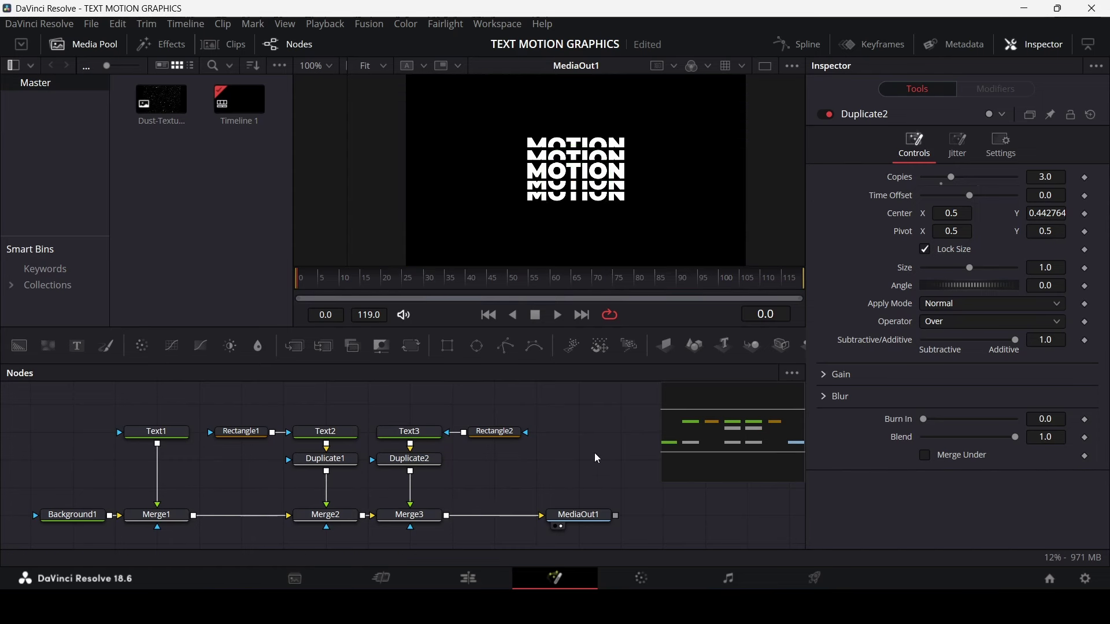
left_click(351, 283)
- Keyframe Text1's Size at 0.05 and return to frame 10
left_click(179, 434)
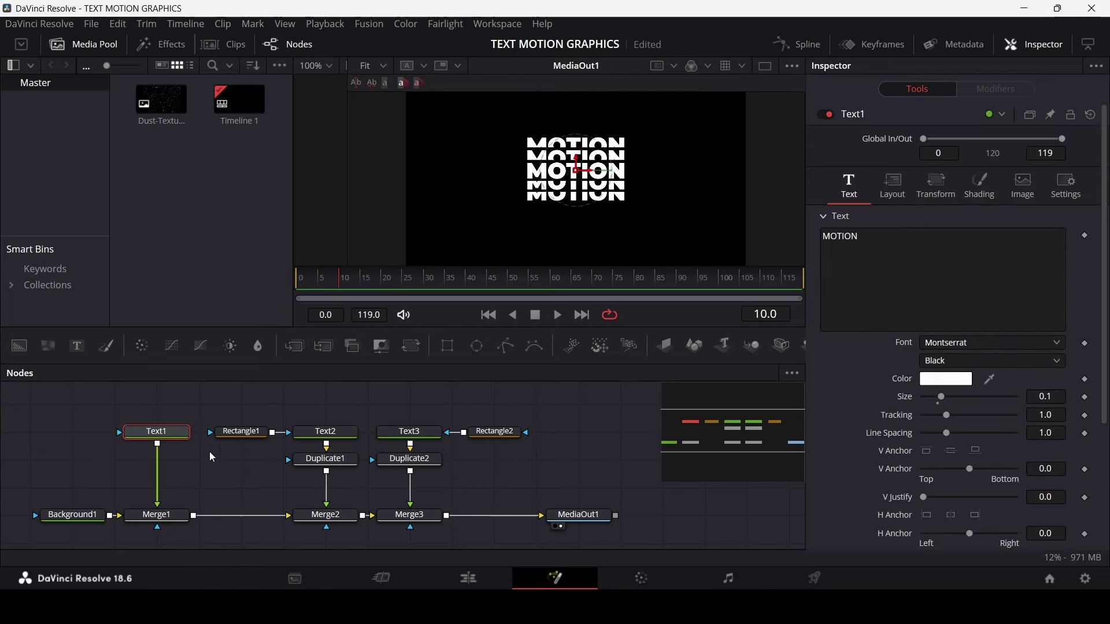
left_click(1086, 397)
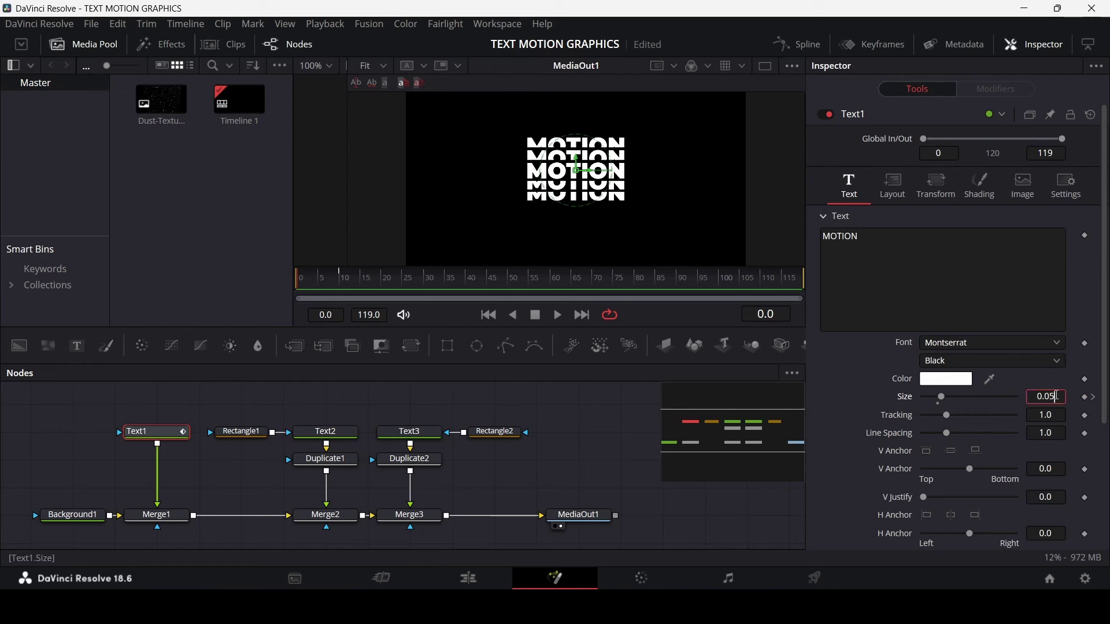
key("Tab")
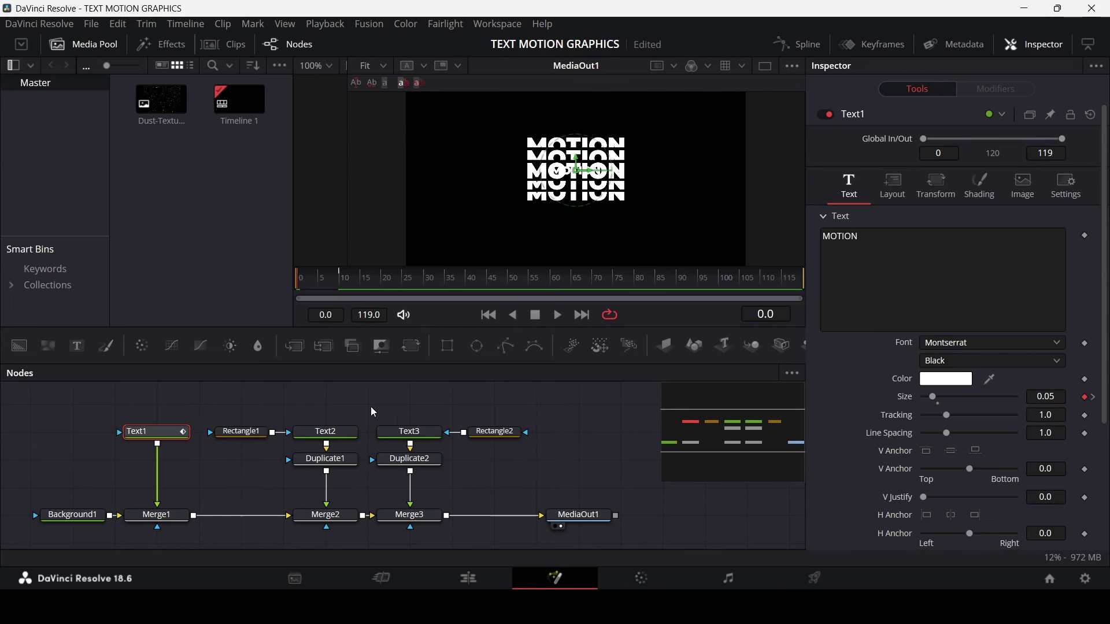
left_click(339, 283)
- Add Size keyframes on Text2 and Text3 at frame 10
left_click(327, 432)
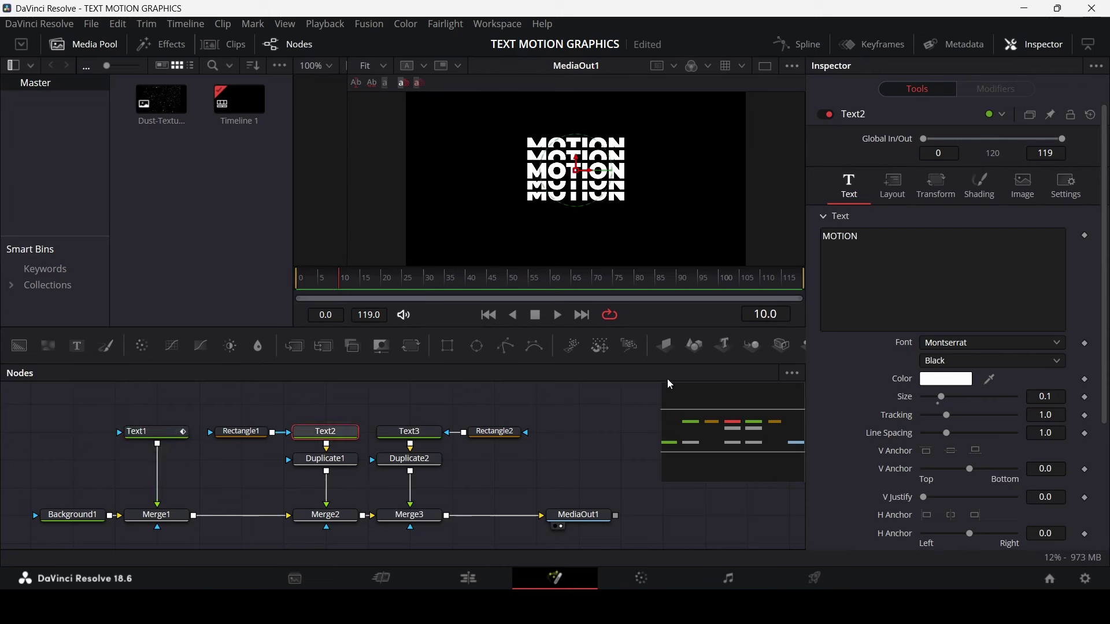
left_click(1085, 399)
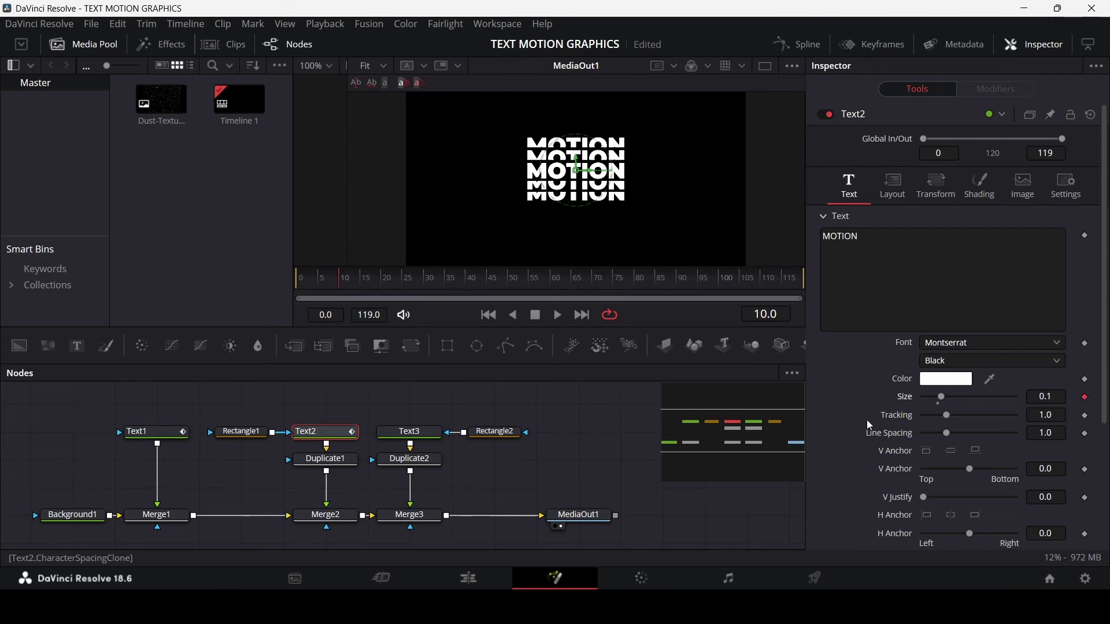
left_click(417, 434)
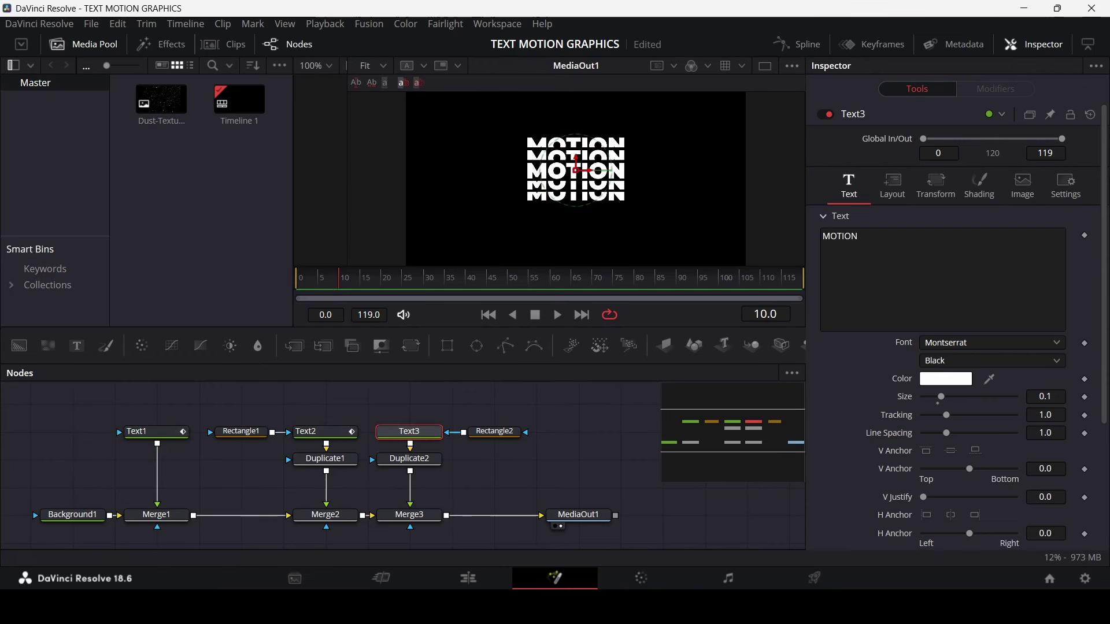
left_click(1085, 398)
- At frame 0, set Text2 and Text3 Size to 0.05
left_click_drag(311, 282, 276, 286)
left_click(317, 432)
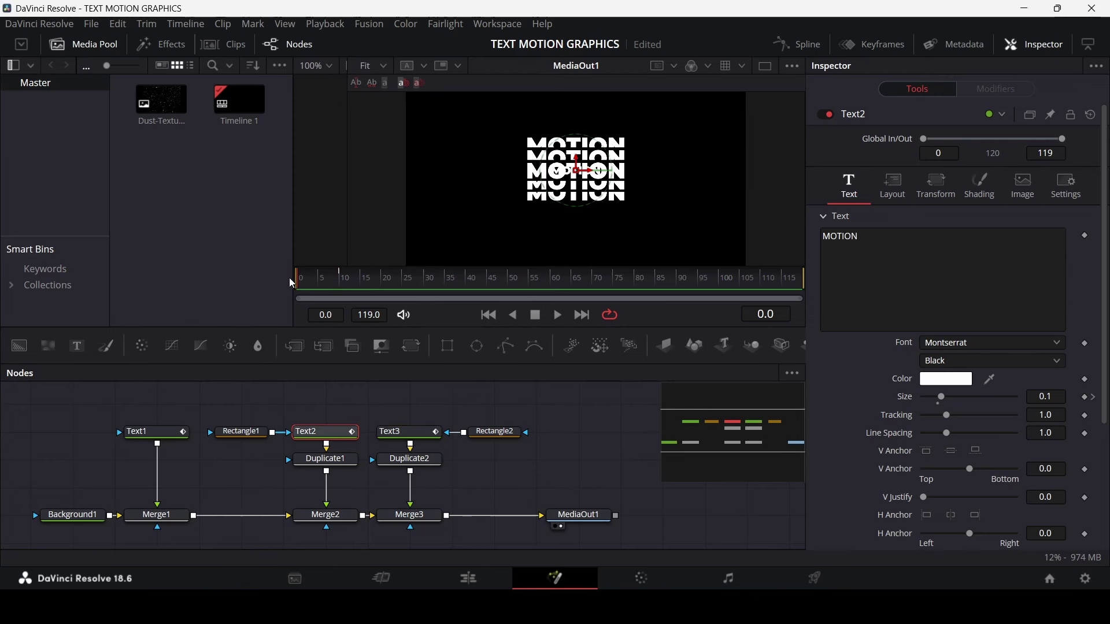
left_click(1055, 397)
type("05")
key("Tab")
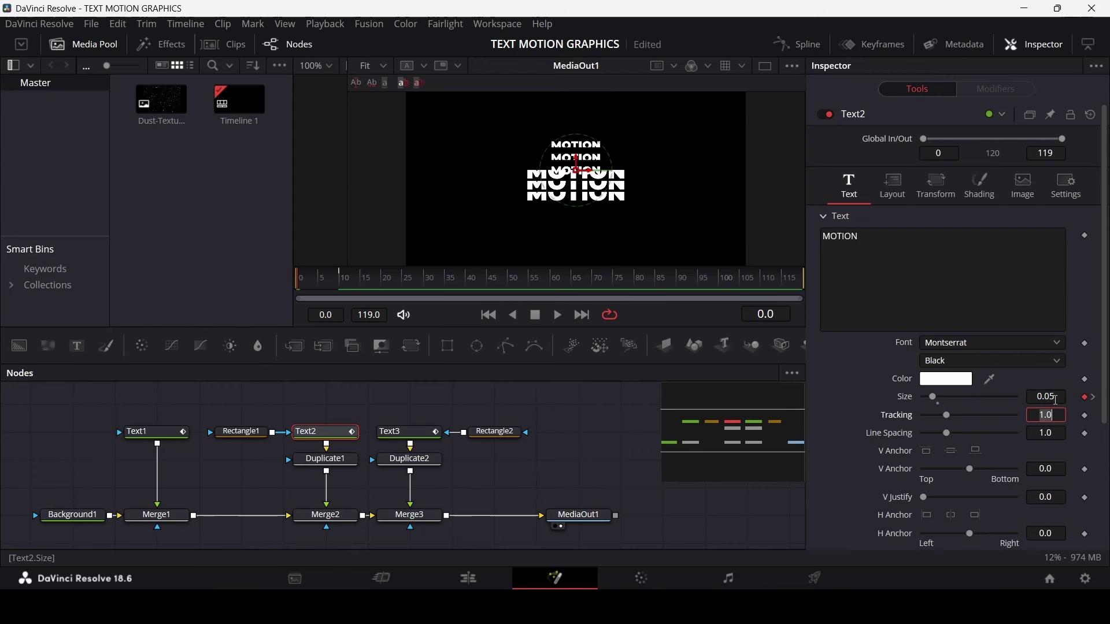
left_click(399, 433)
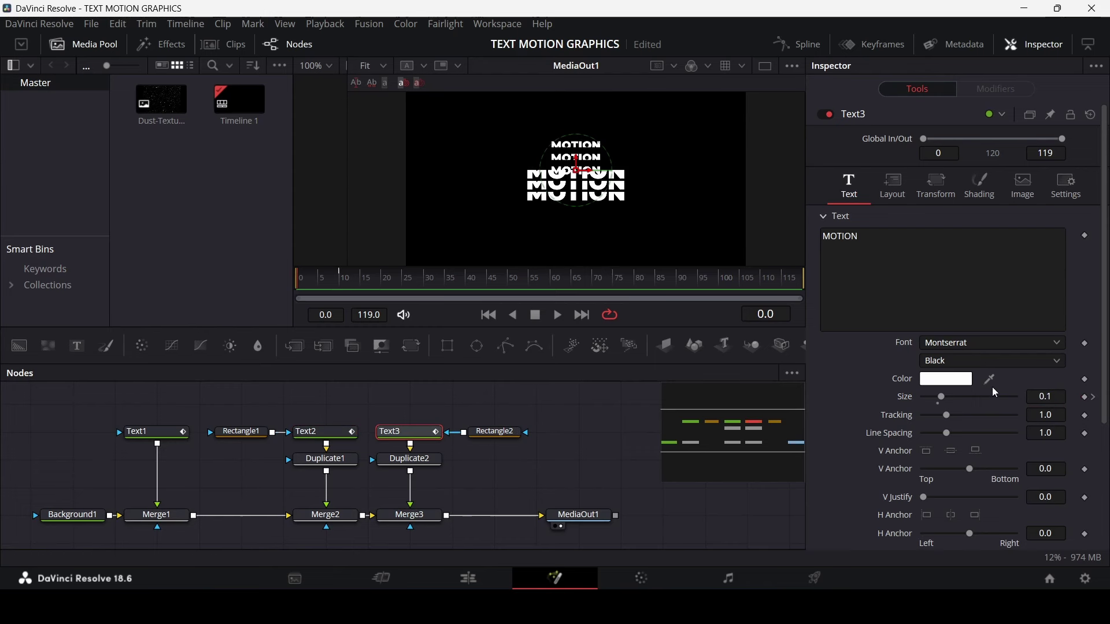
left_click(1059, 393)
type("0.05")
key("Tab")
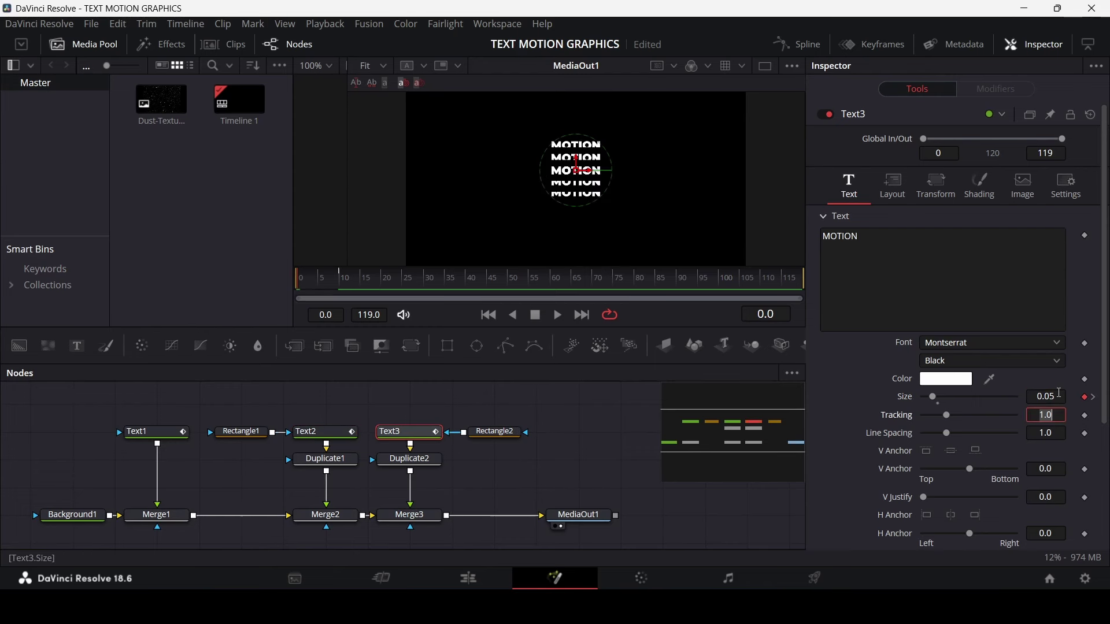
- Play and scrub frames 6 to 18 to check the size growth
key("space")
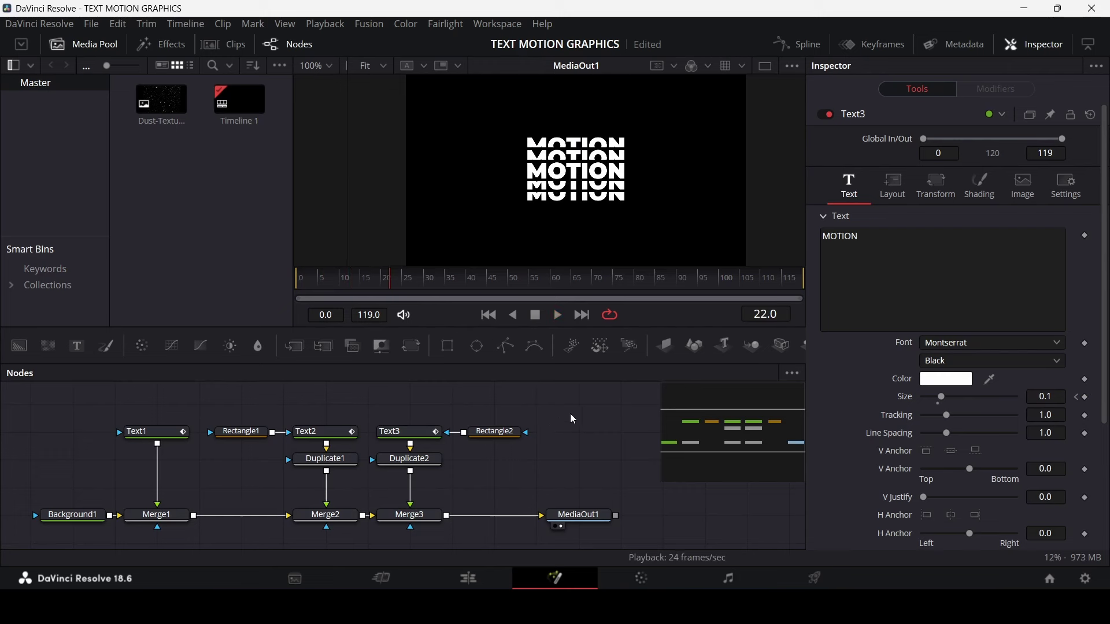
left_click(322, 282)
left_click_drag(321, 280, 384, 289)
- Switch Text2's shading to outlined letters at frame 20
left_click(313, 432)
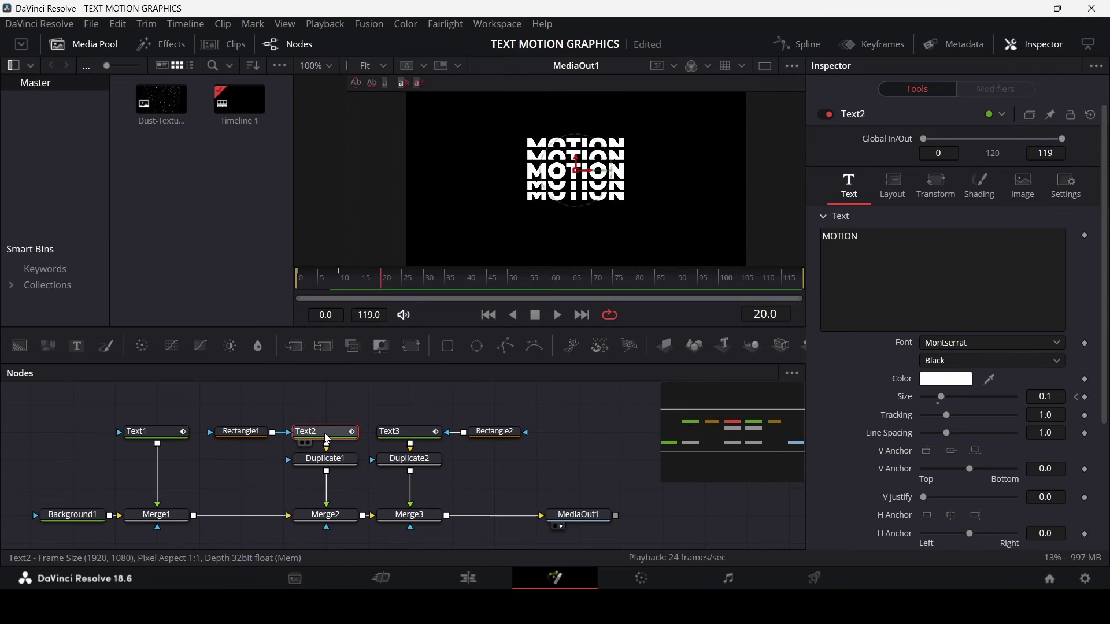
left_click(986, 199)
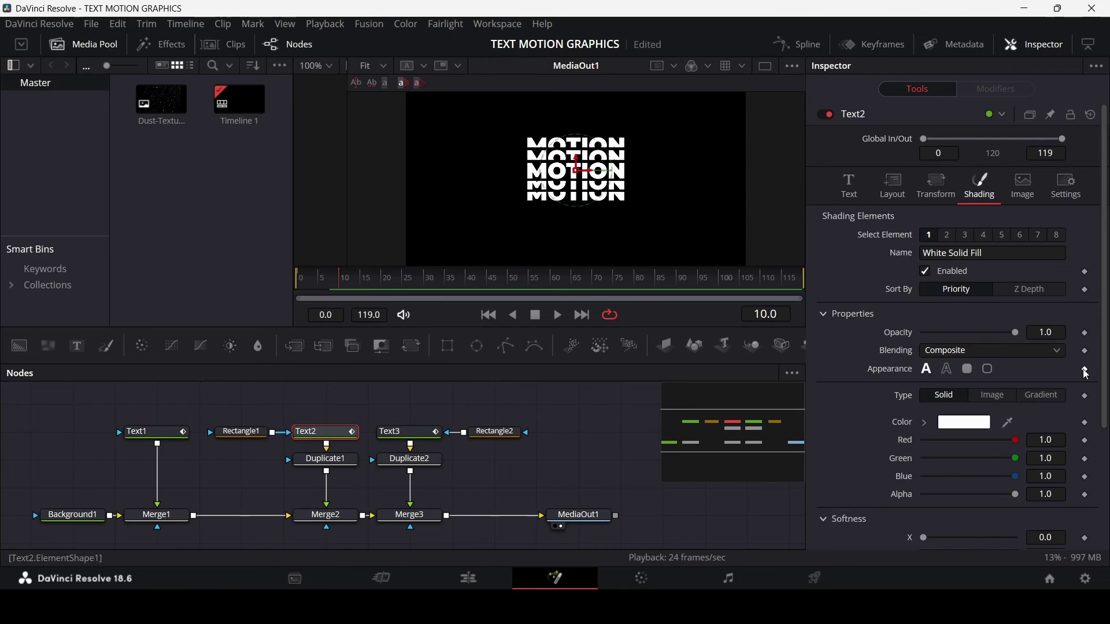
left_click_drag(340, 289, 385, 290)
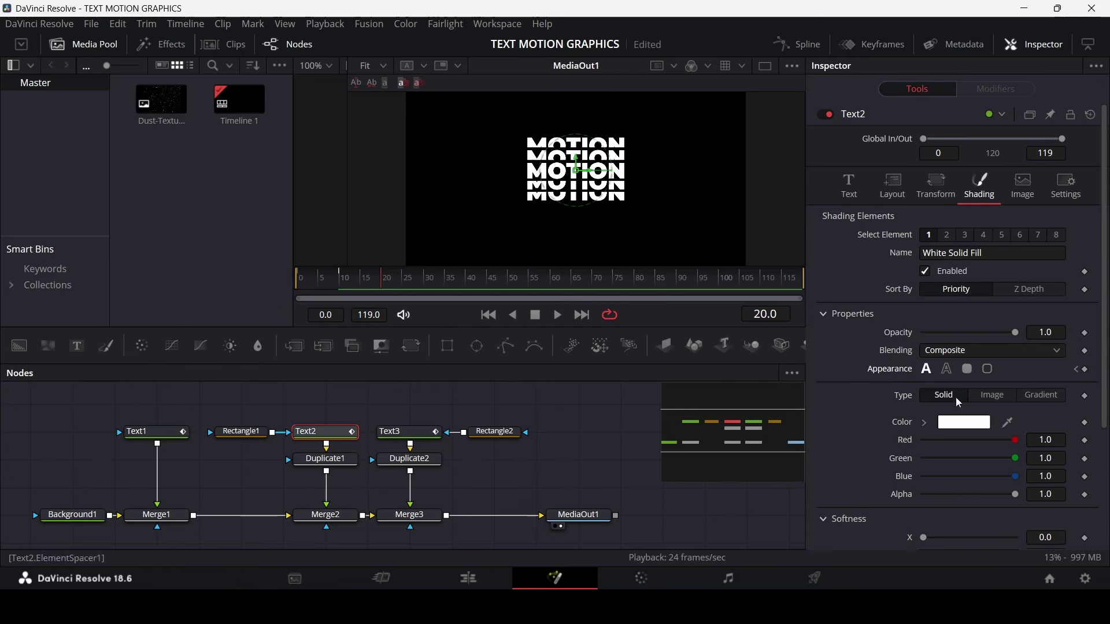
left_click(949, 370)
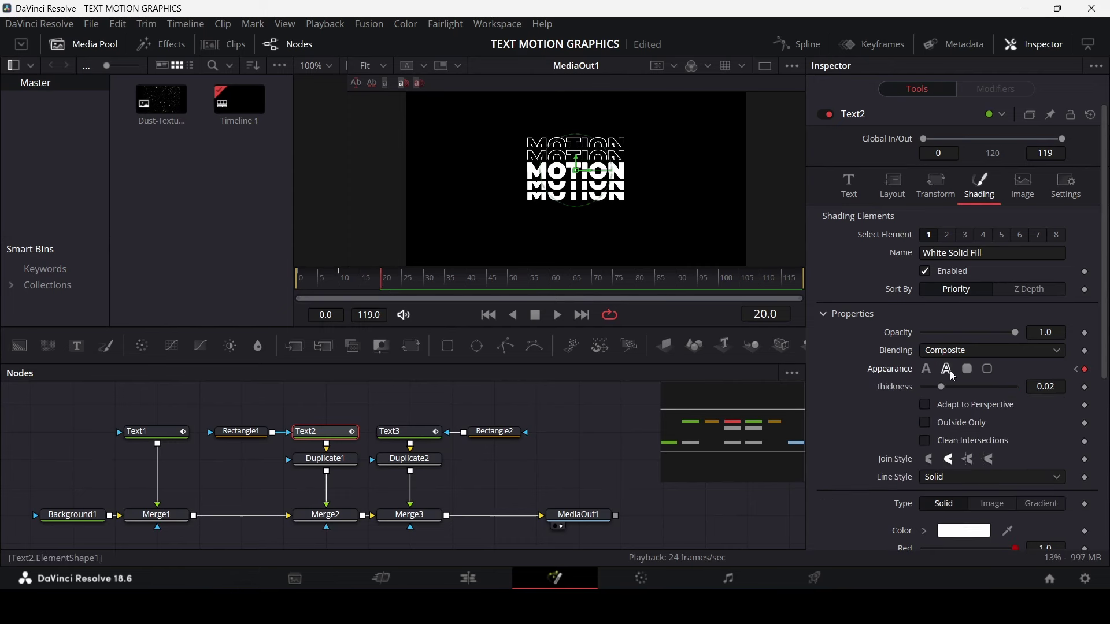
- Keyframe Text3 solid at frame 10 and outlined at frame 20
left_click(408, 459)
left_click(401, 432)
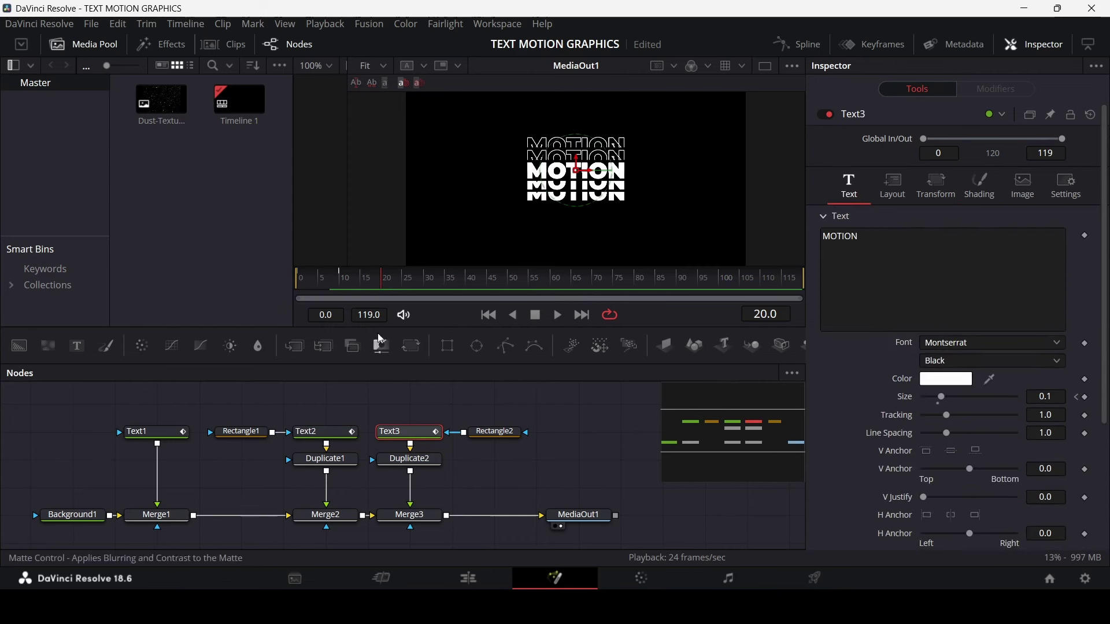
left_click(344, 282)
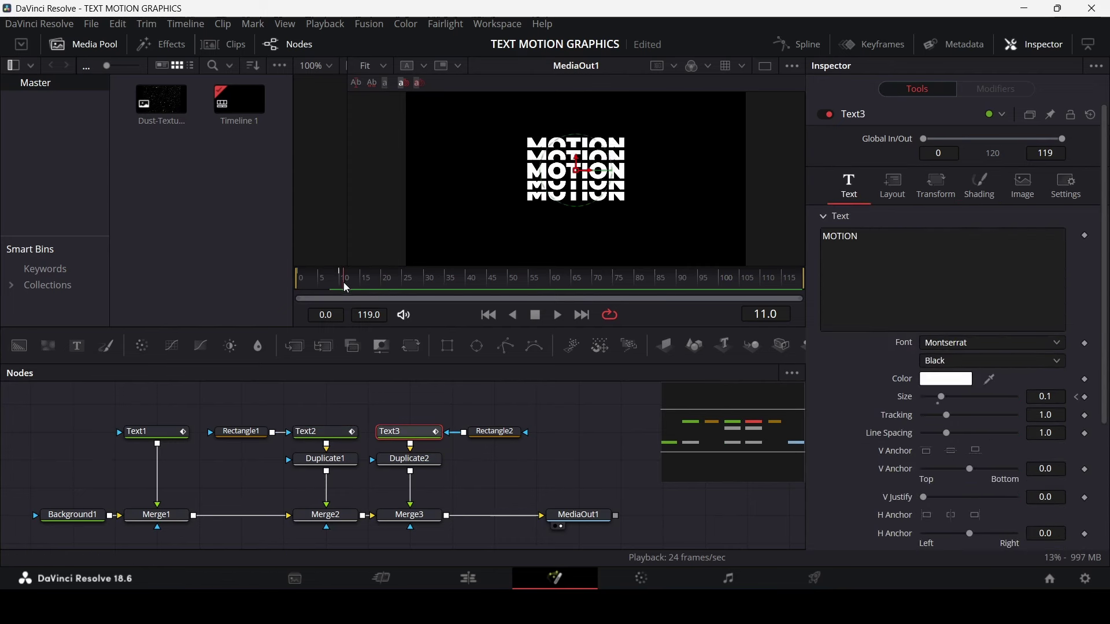
left_click(989, 186)
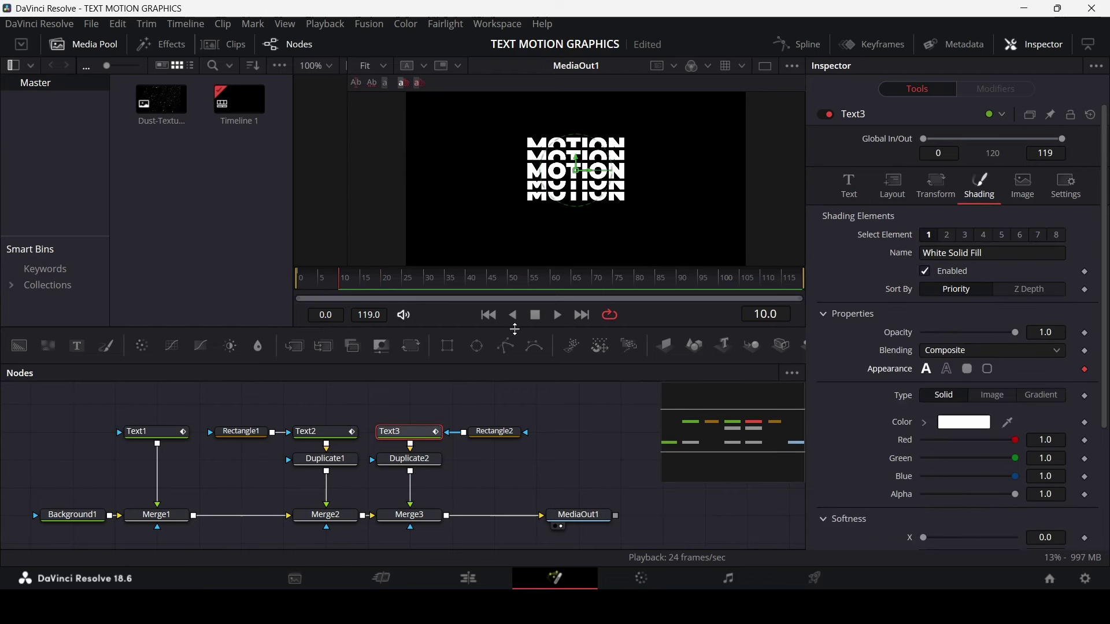
left_click(379, 285)
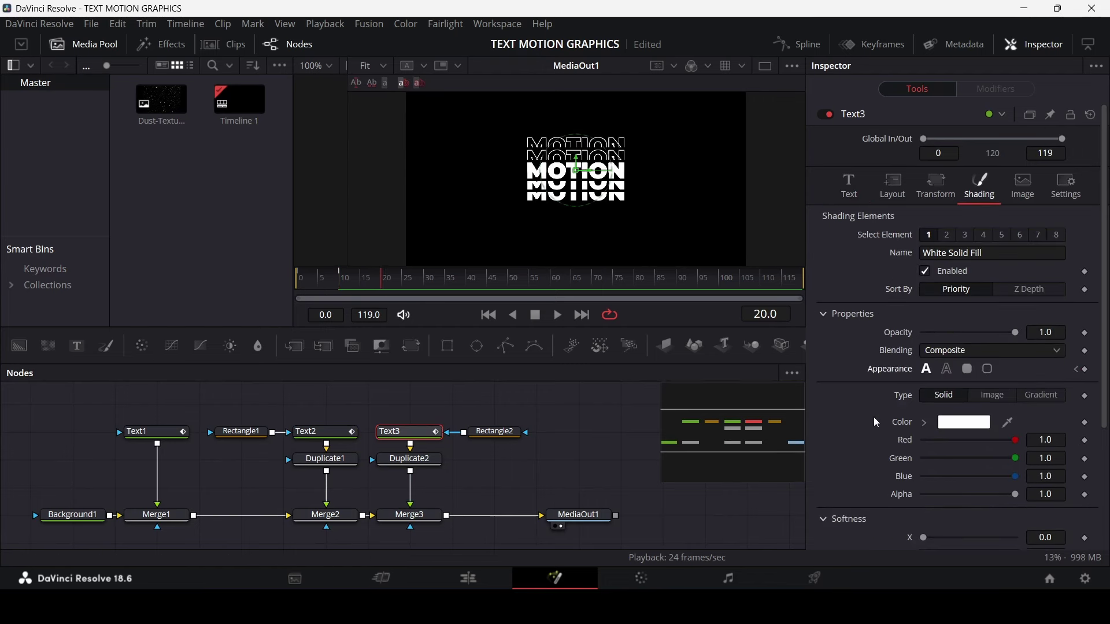
left_click(947, 368)
left_click(614, 425)
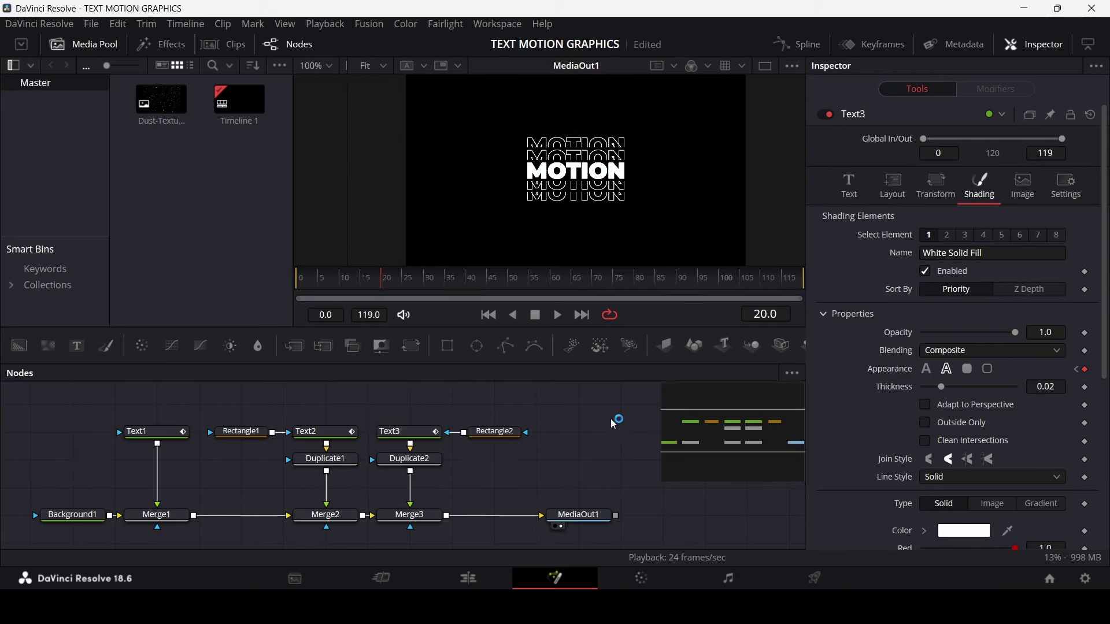
- Play the animation from the start to preview the outline change
key("Home")
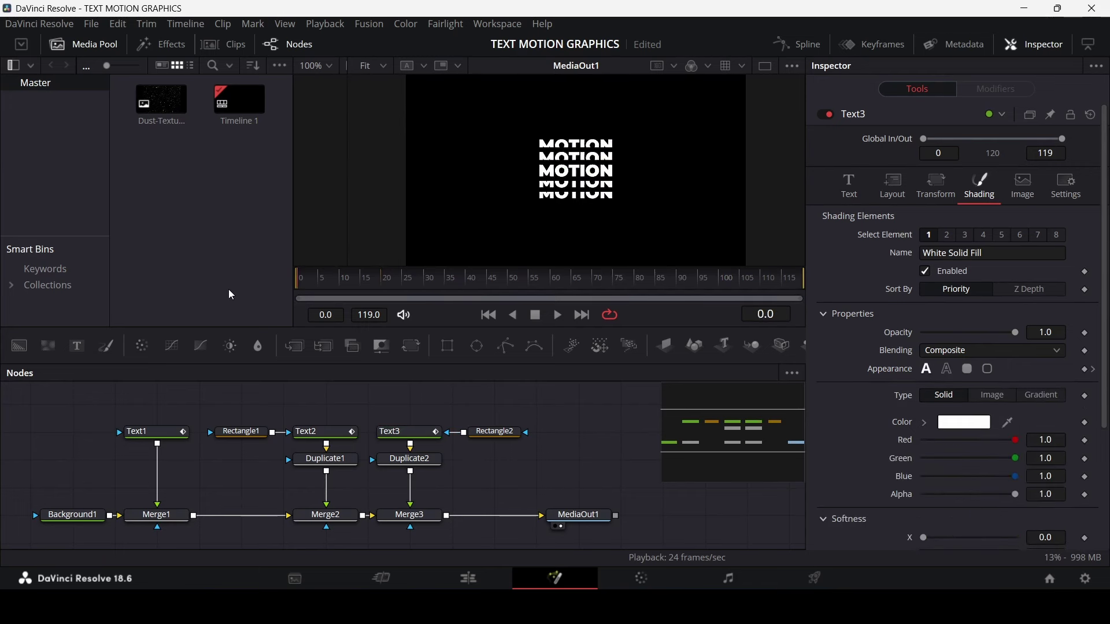
key("space")
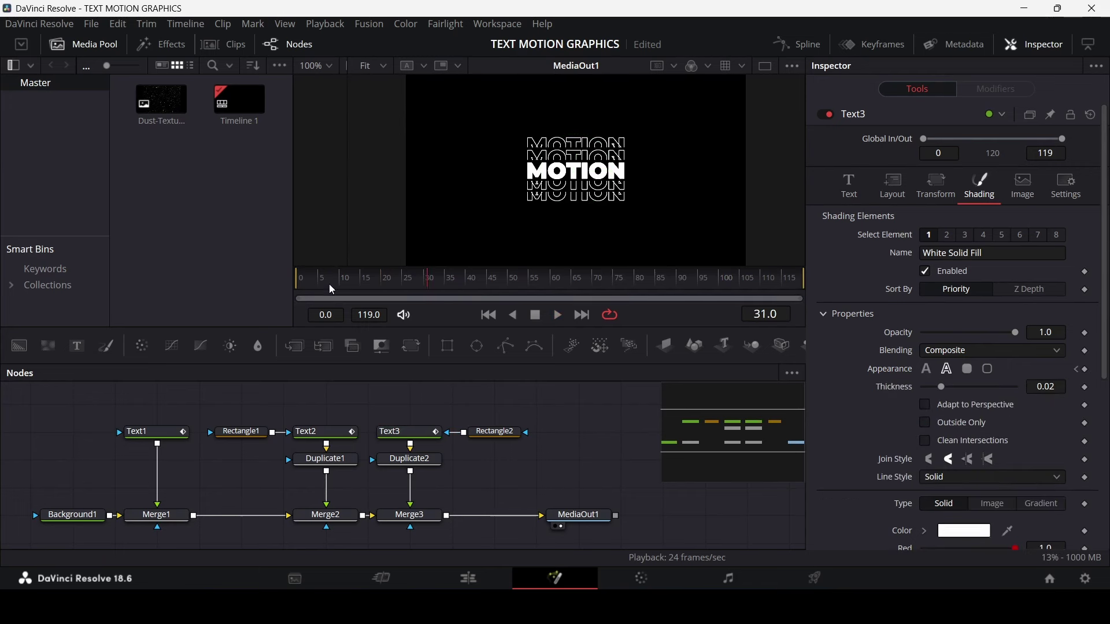
key("space")
- Keyframe Center on Duplicate1 and Duplicate2 at frame 5, then scrub to frame 15
left_click_drag(372, 288, 323, 287)
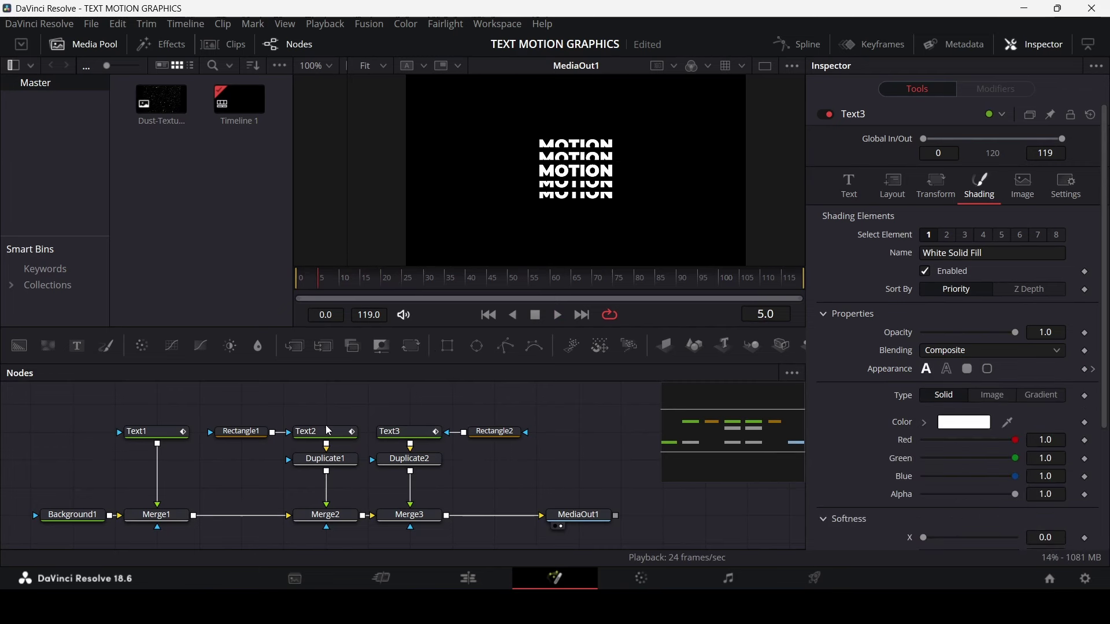
left_click(326, 460)
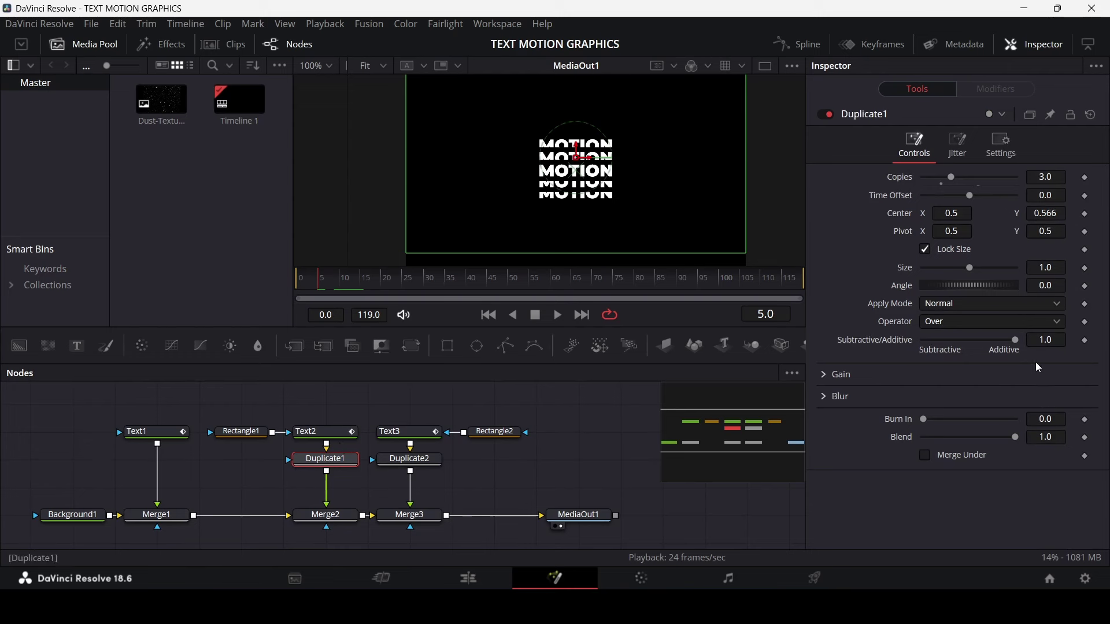
left_click(1086, 214)
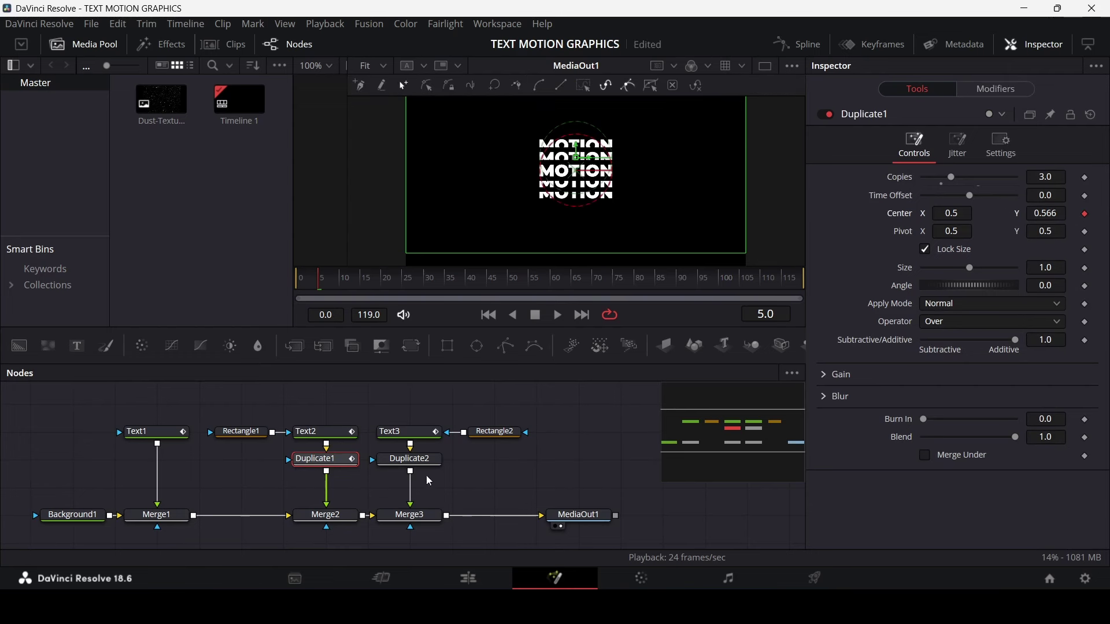
left_click(411, 459)
left_click(1086, 214)
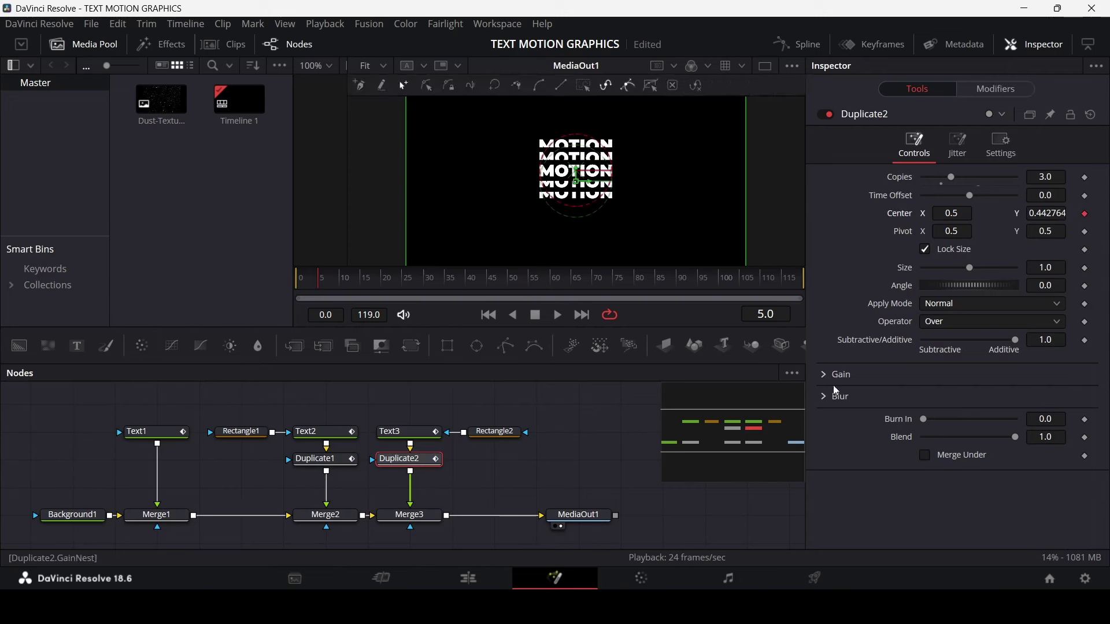
left_click(346, 287)
left_click_drag(346, 287, 364, 290)
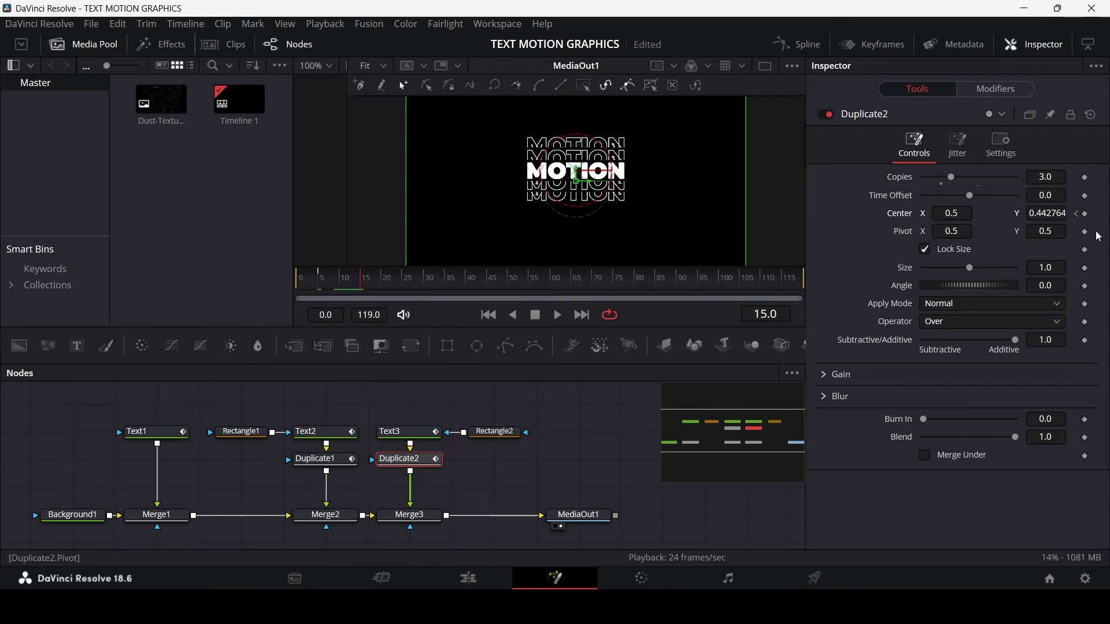
- At frame 5, set Center Y to 0.5 on both Duplicate1 and Duplicate2
left_click(316, 460)
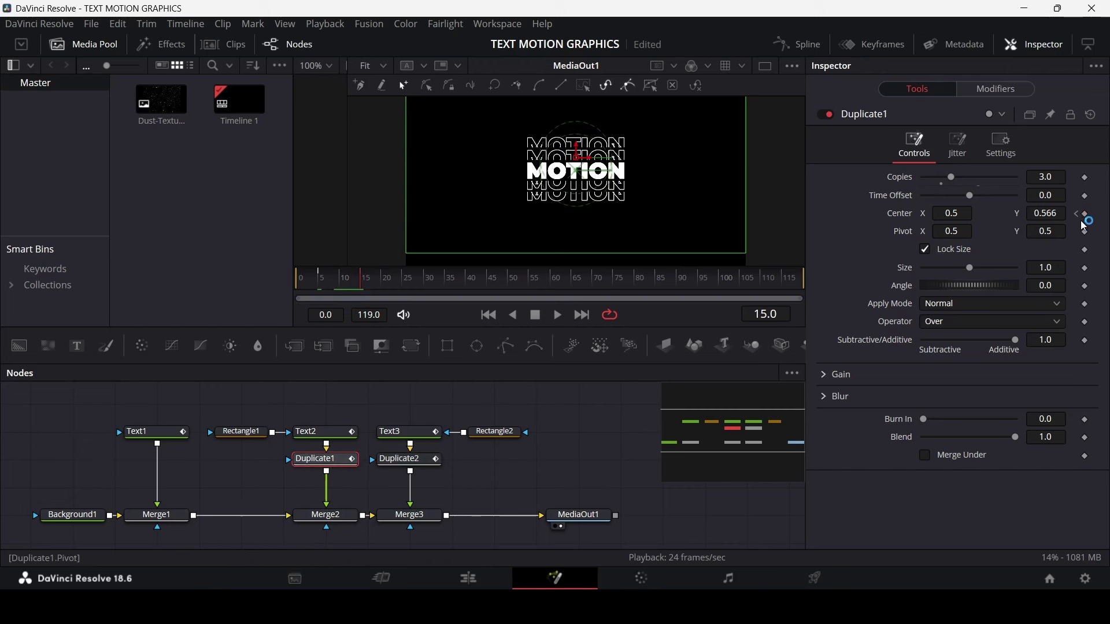
left_click_drag(322, 289, 322, 291)
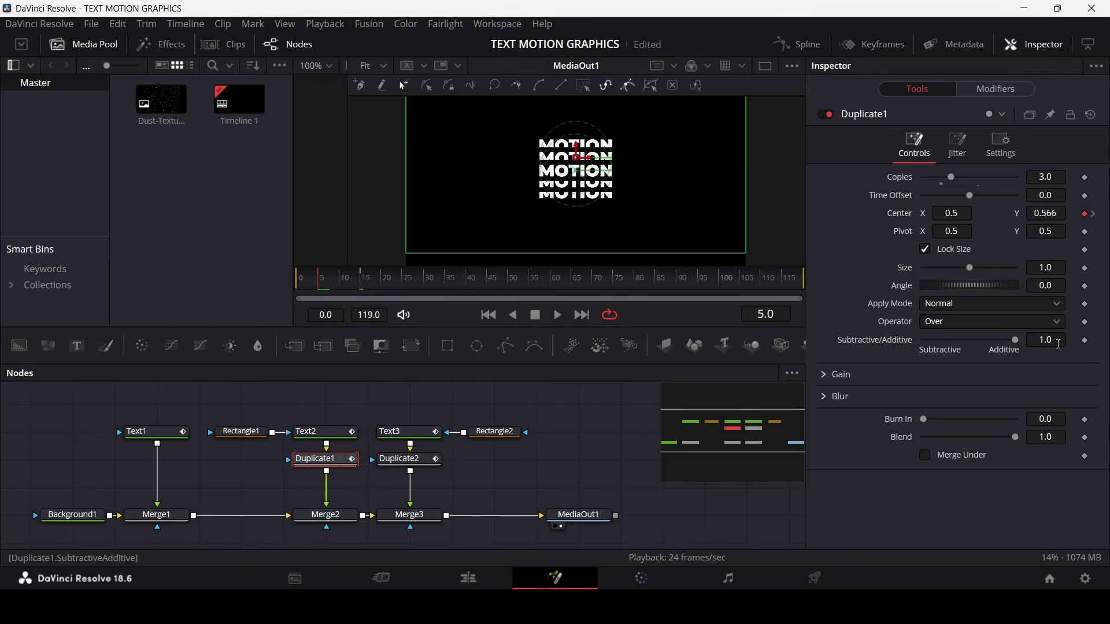
left_click(1065, 215)
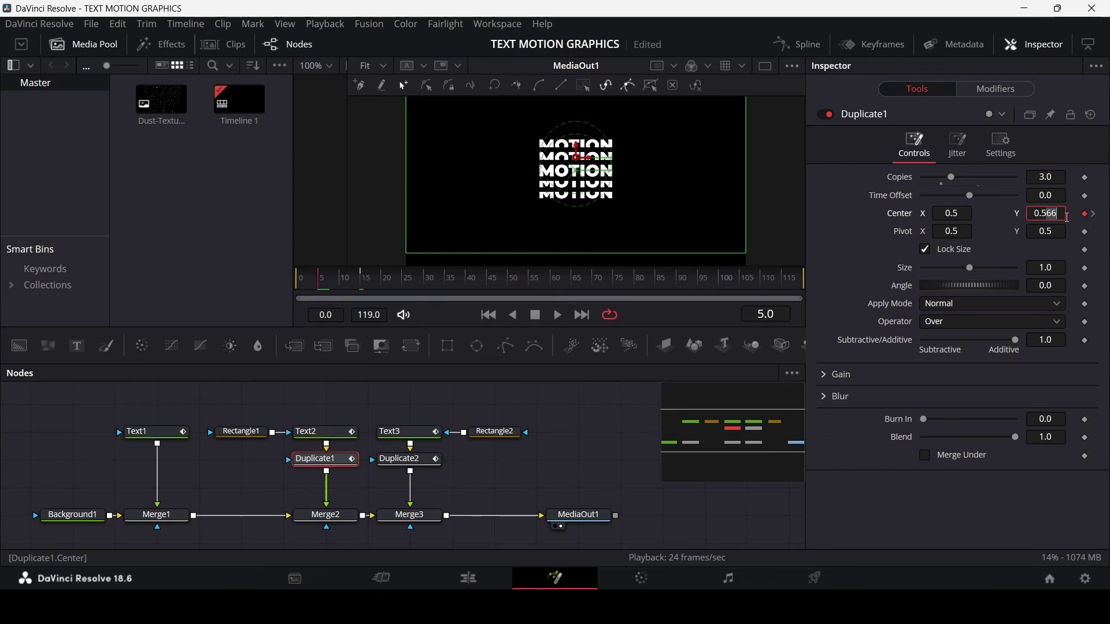
key("BackSpace")
key("BackSpace")
key("Tab")
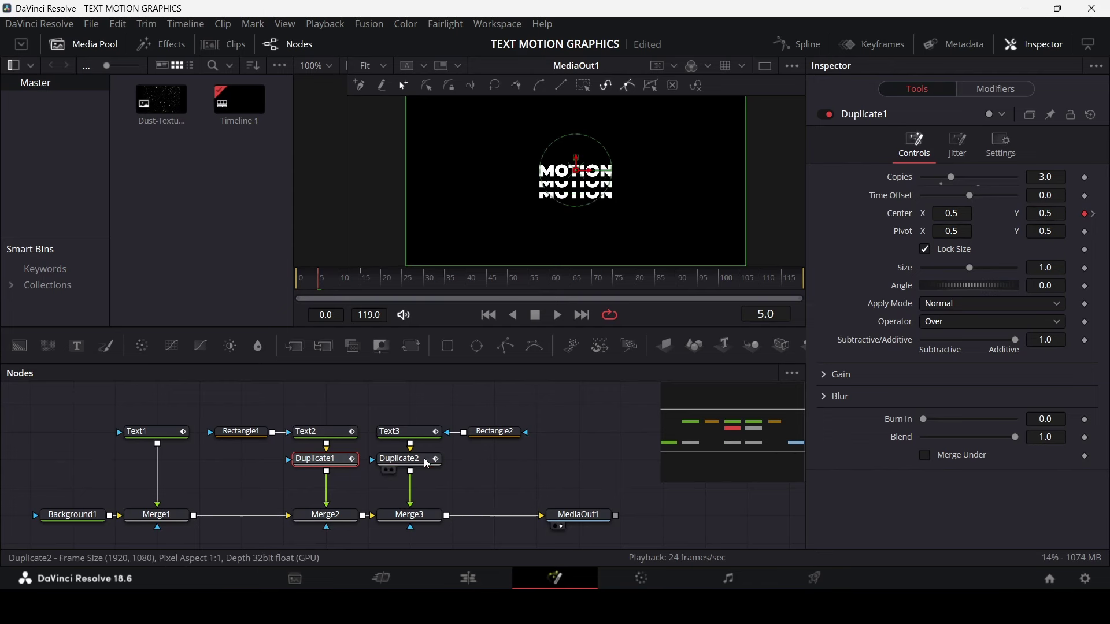
left_click(431, 459)
left_click(1063, 215)
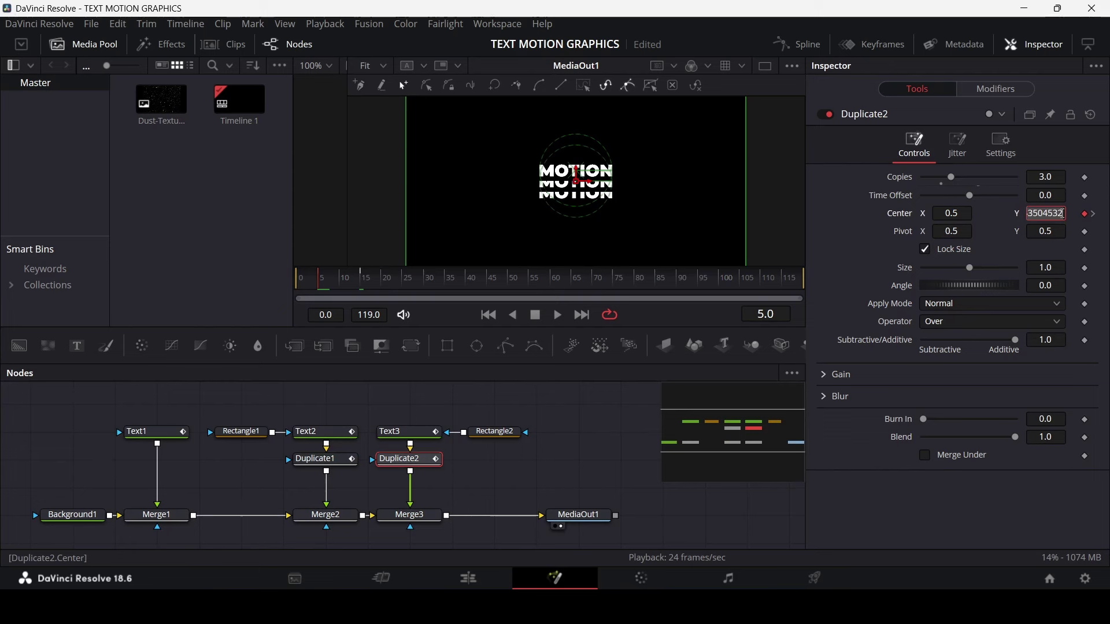
key("ctrl+a")
type("0.5")
key("Tab")
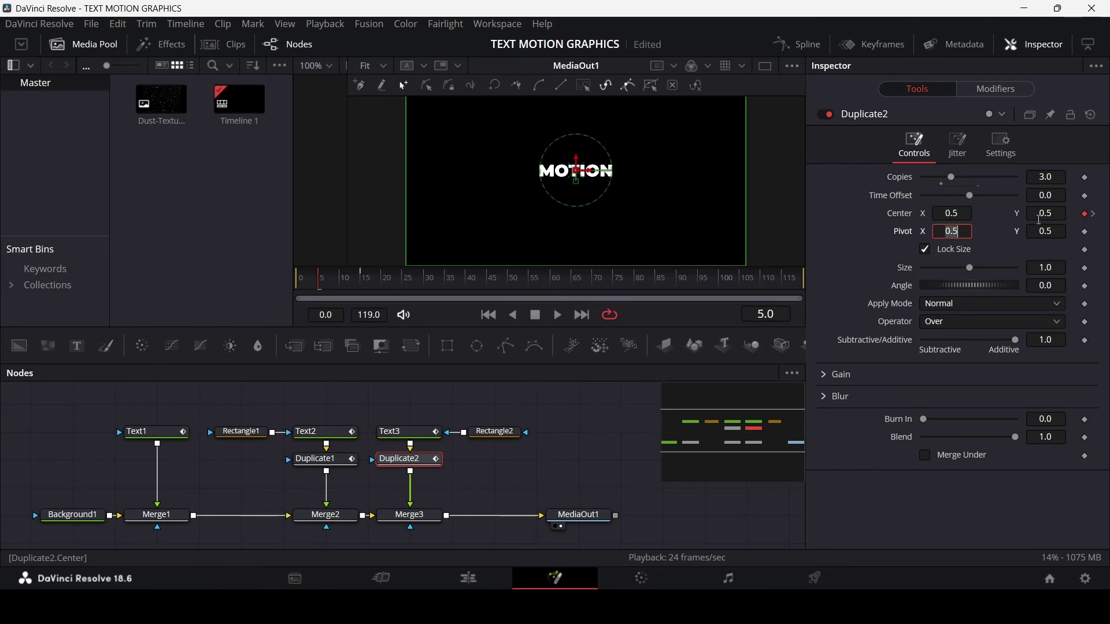
- Play back the composite to preview the stacks spreading apart
left_click(362, 303)
key("space")
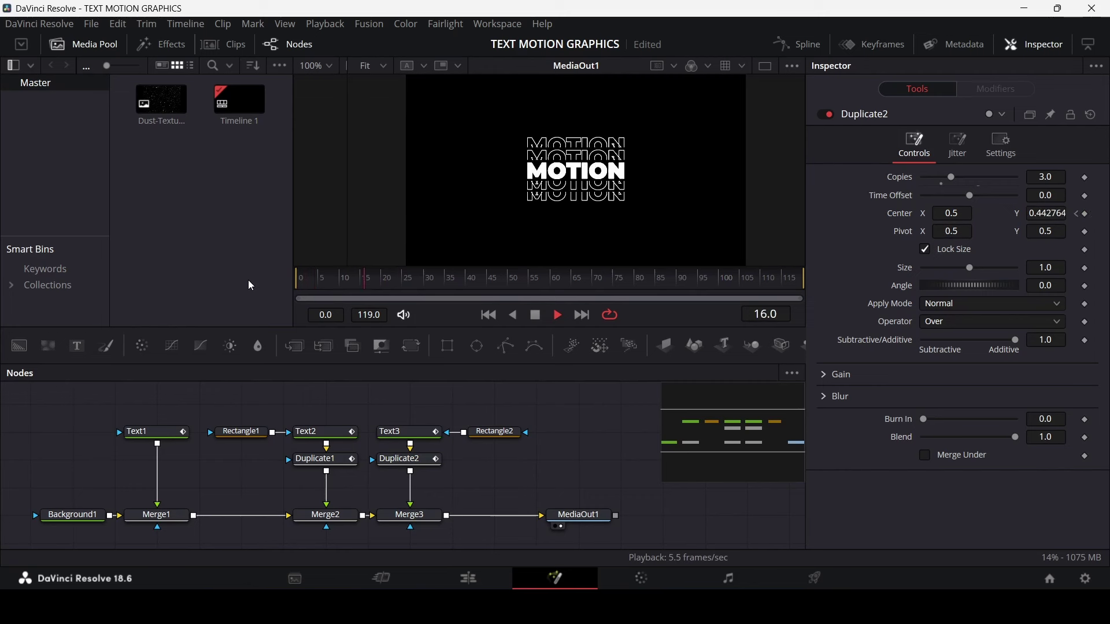
key("space")
- Open the Spline editor and bring Text3's animation curve into the graph
left_click(802, 45)
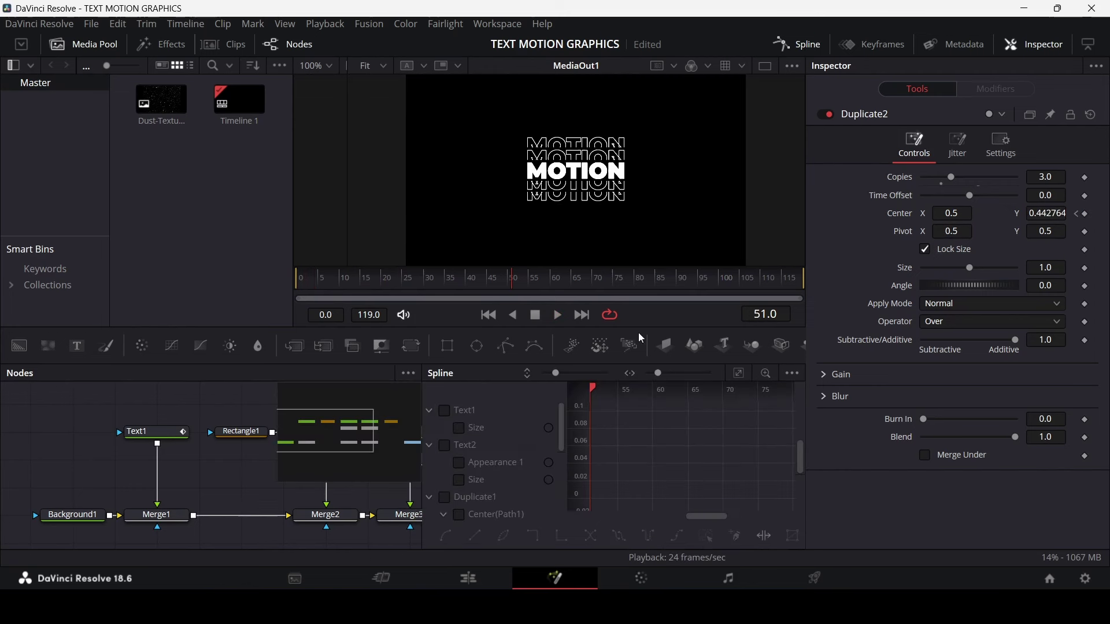
left_click(460, 428)
left_click(429, 410)
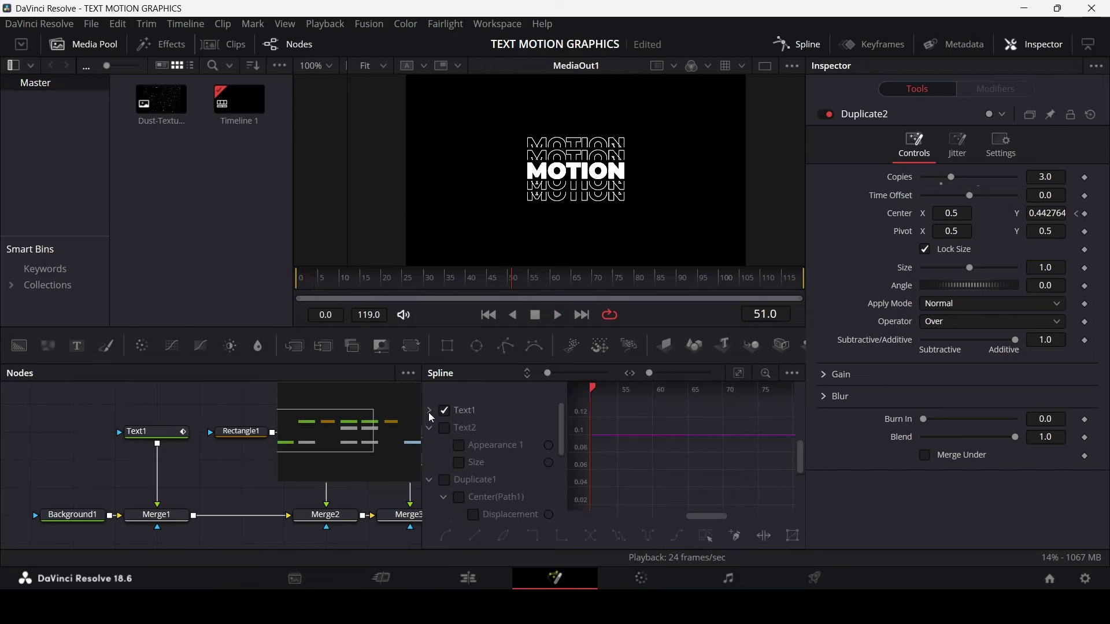
left_click(429, 428)
left_click(430, 428)
left_click(445, 428)
left_click(429, 429)
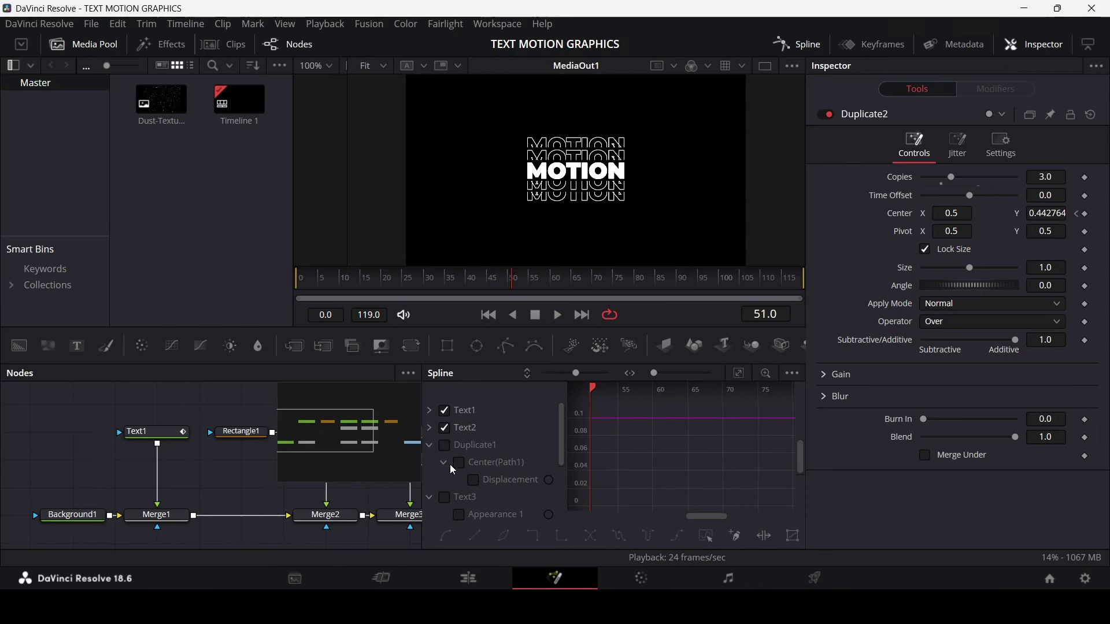
left_click(450, 498)
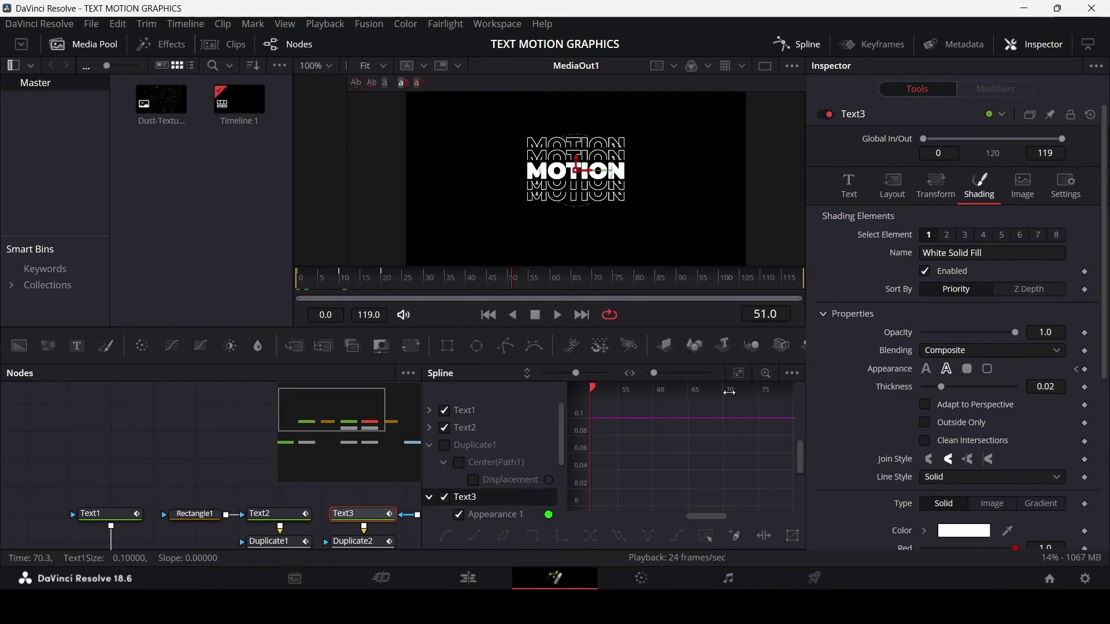
- Select all of Text3's keyframes, smooth them into eased S-curves, and preview from the start
left_click(739, 373)
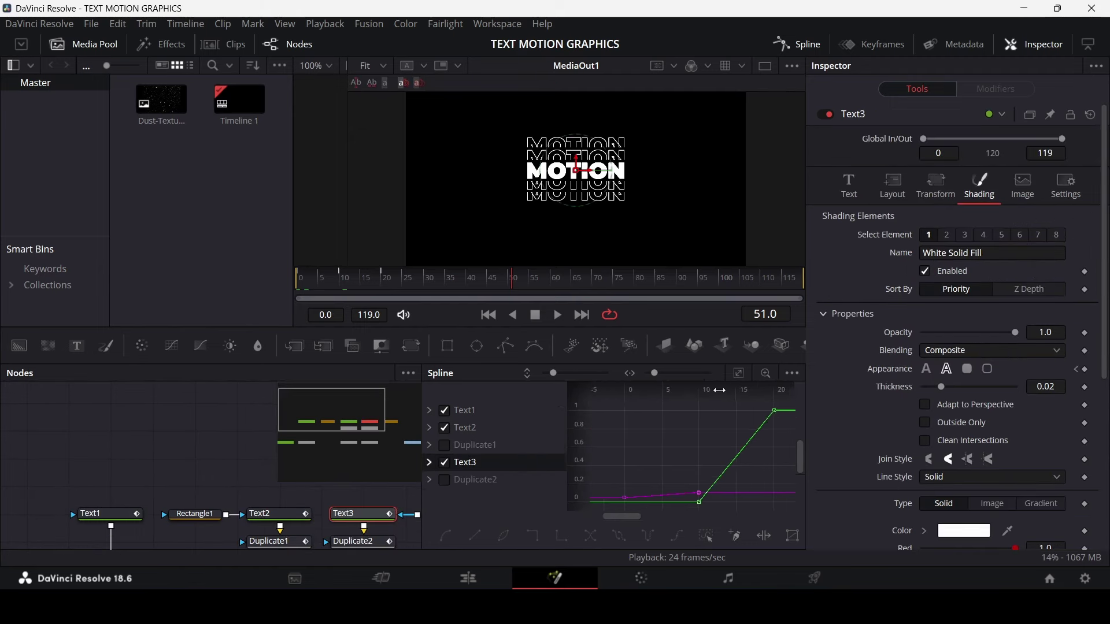
left_click_drag(639, 402, 755, 456)
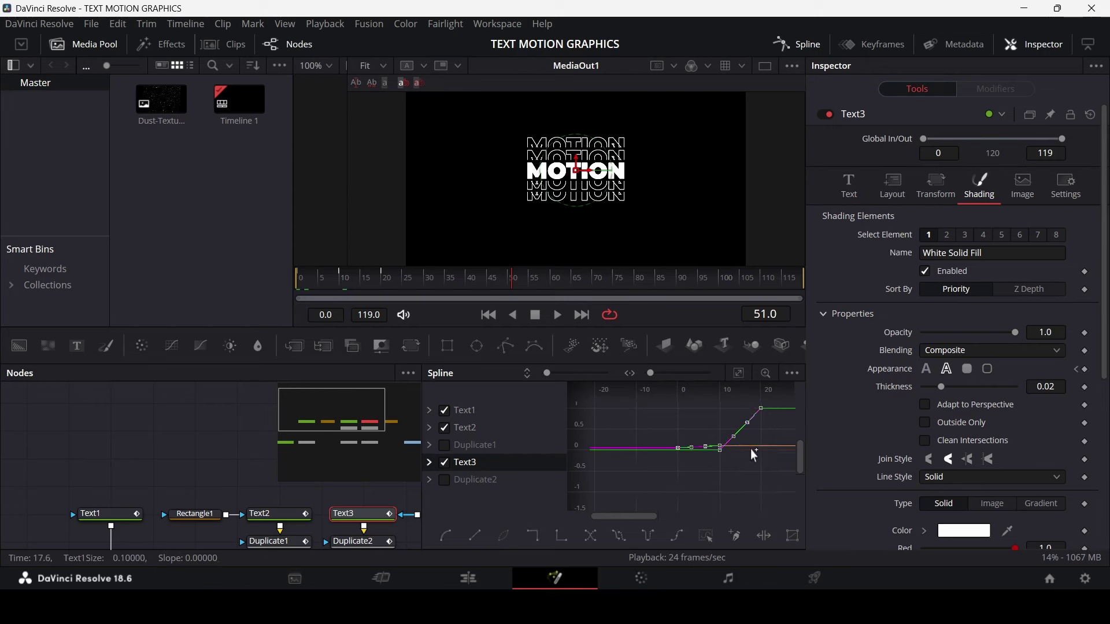
key("s")
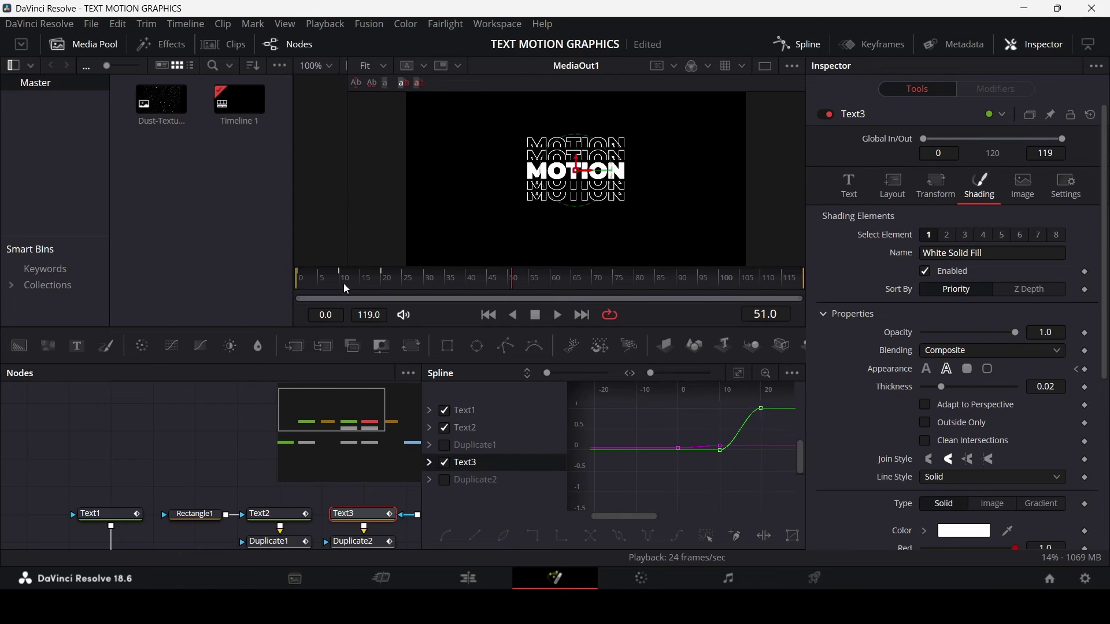
left_click(303, 278)
key("space")
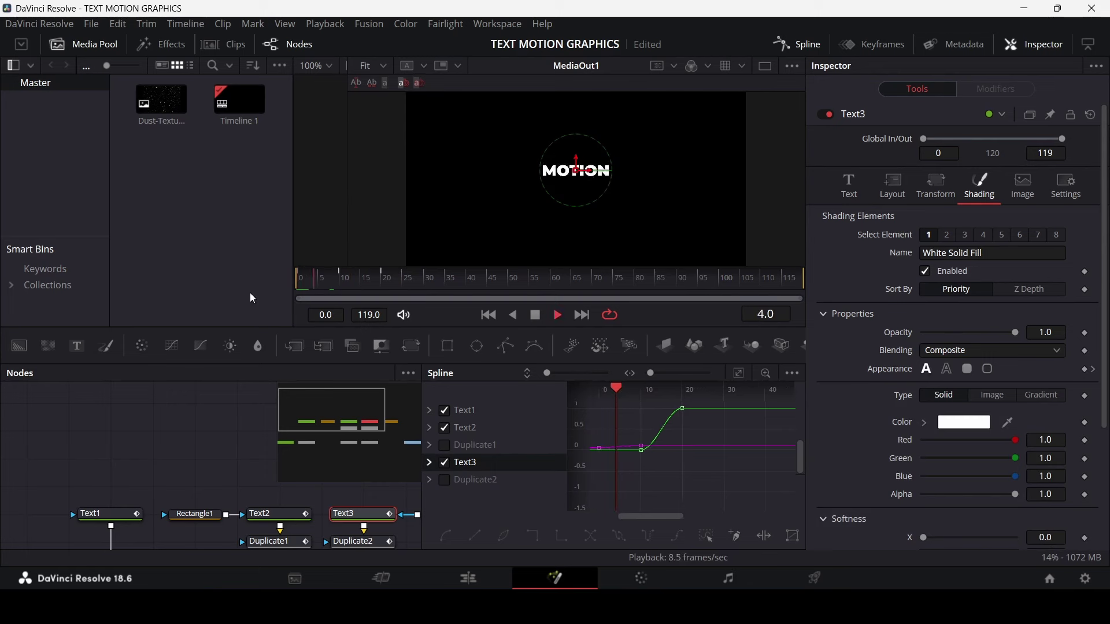
key("space")
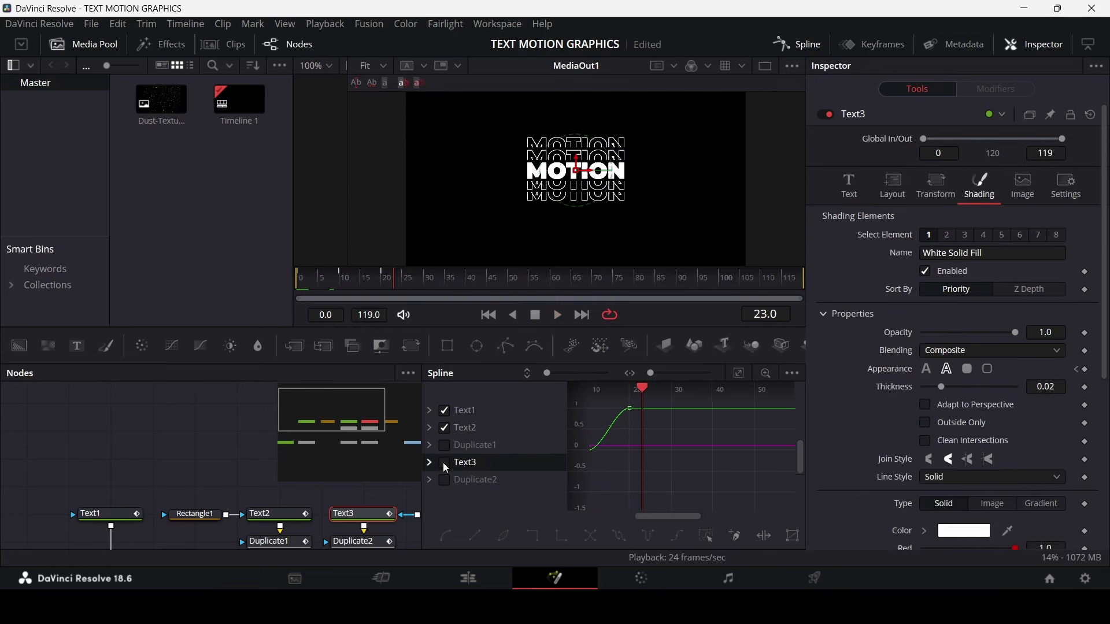
- Show only Duplicate1's displacement curve and smooth its keyframes into an eased curve
left_click(448, 431)
left_click(446, 413)
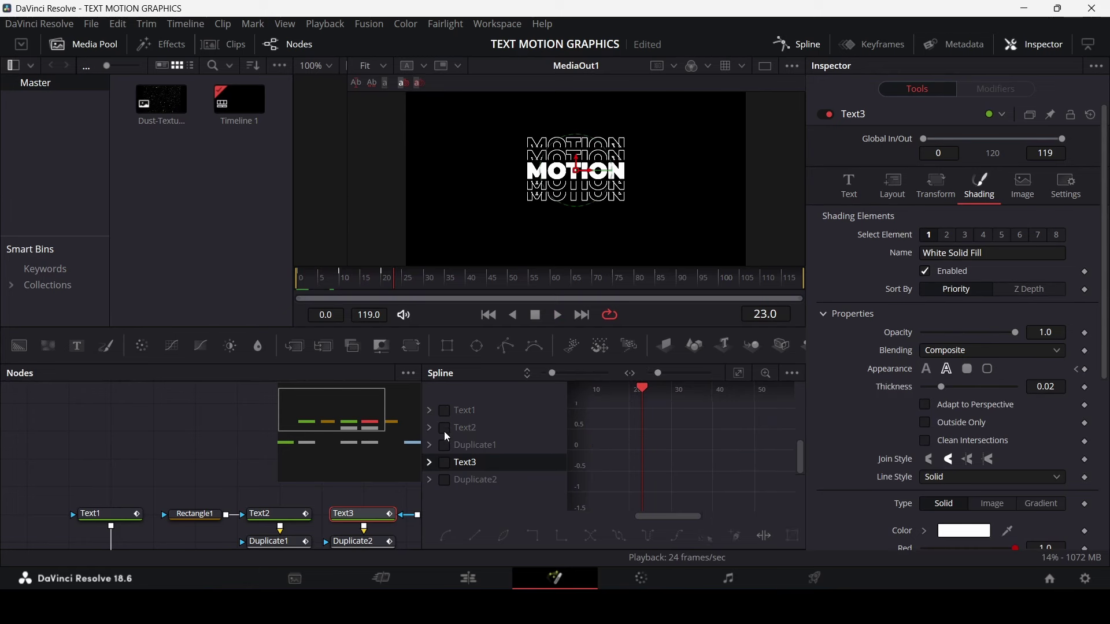
left_click(446, 446)
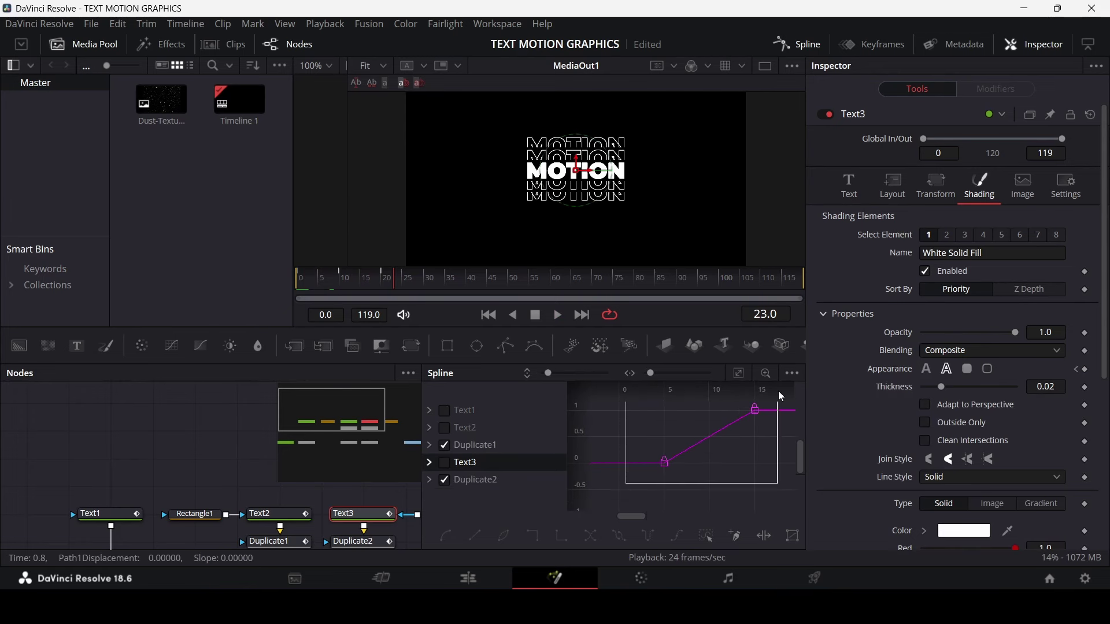
key("ctrl+a")
key("s")
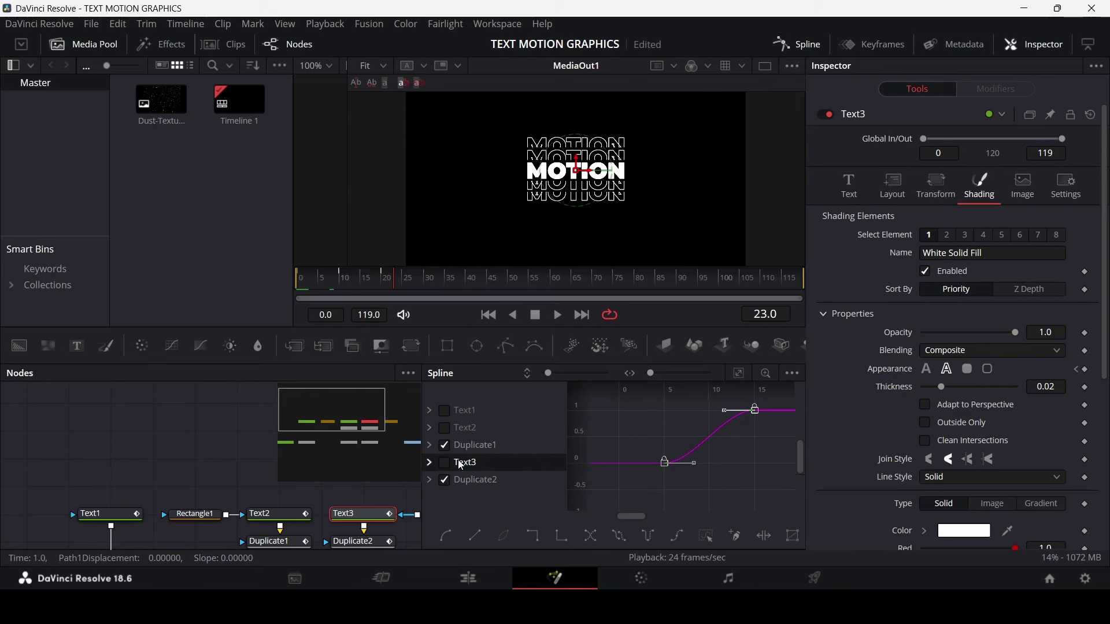
- Scrub to frame 18, close the Spline editor, deselect Text3 and play the animation
left_click(444, 445)
left_click(445, 480)
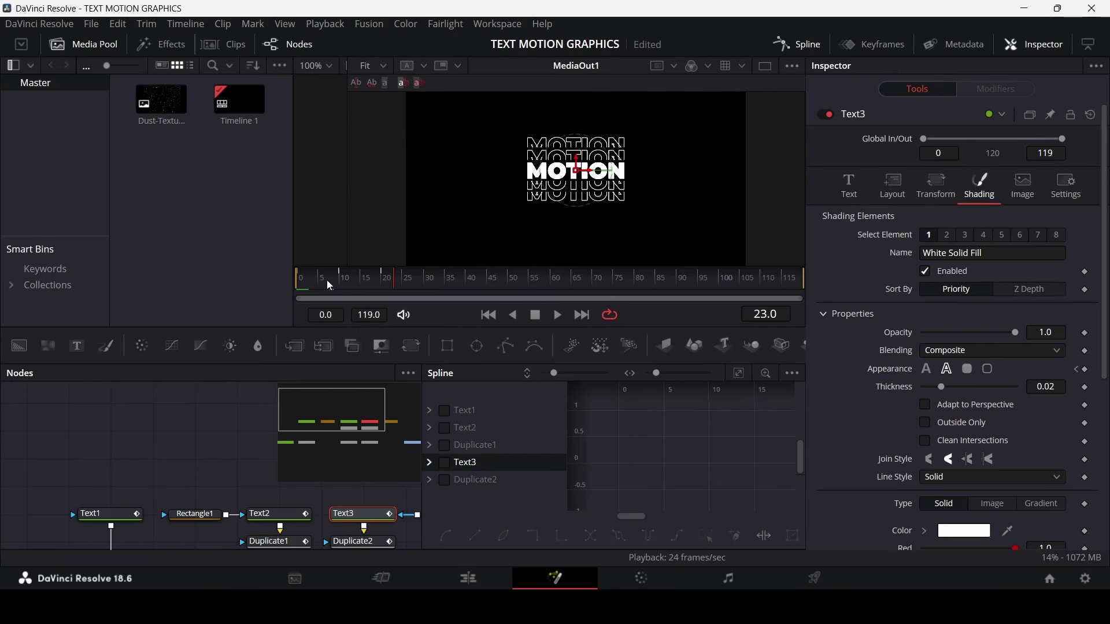
mouse_move(607, 388)
left_mouse_down()
mouse_move(631, 389)
mouse_move(611, 386)
left_mouse_up()
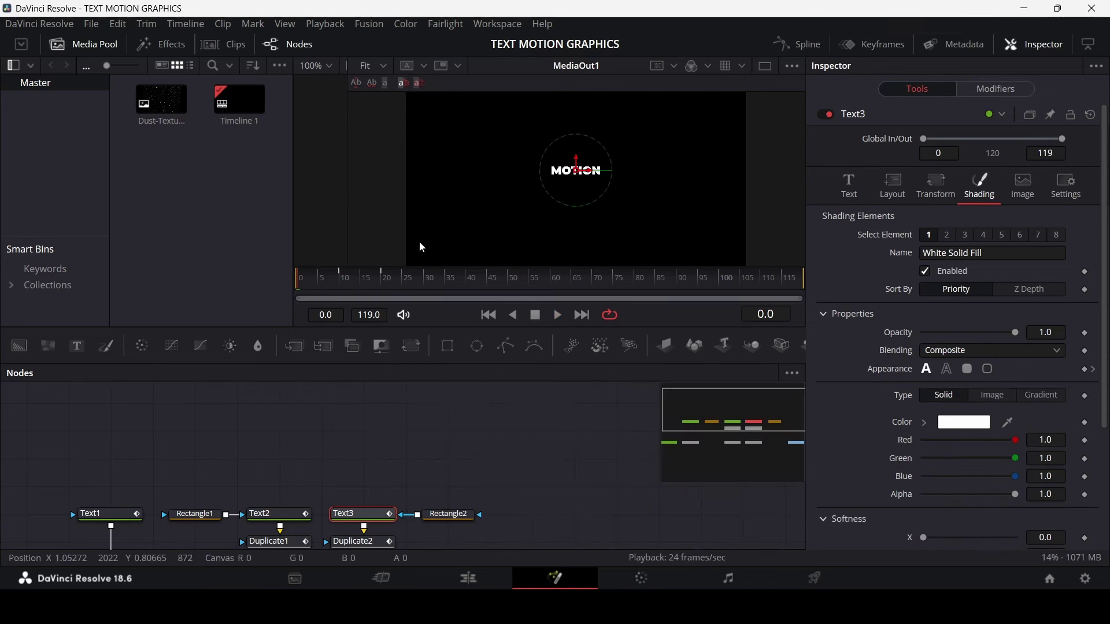
left_click(310, 288)
left_click(493, 495)
key("space")
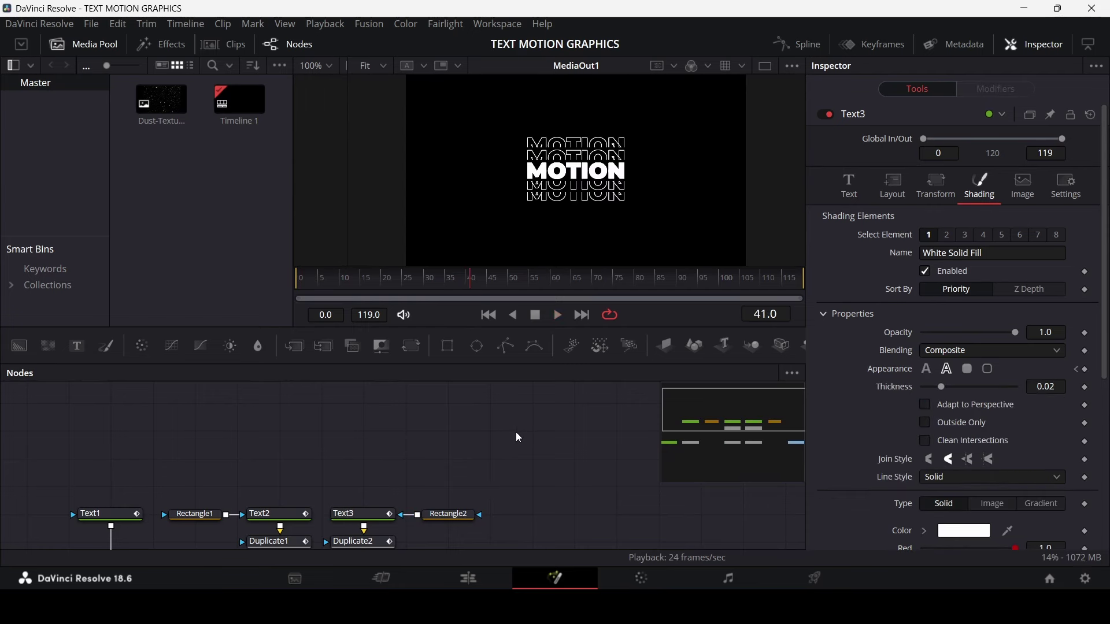
- Move MediaOut1 right, add Dust-Texture as a MediaIn1 node, and select the title's nodes
left_click_drag(515, 425, 405, 336)
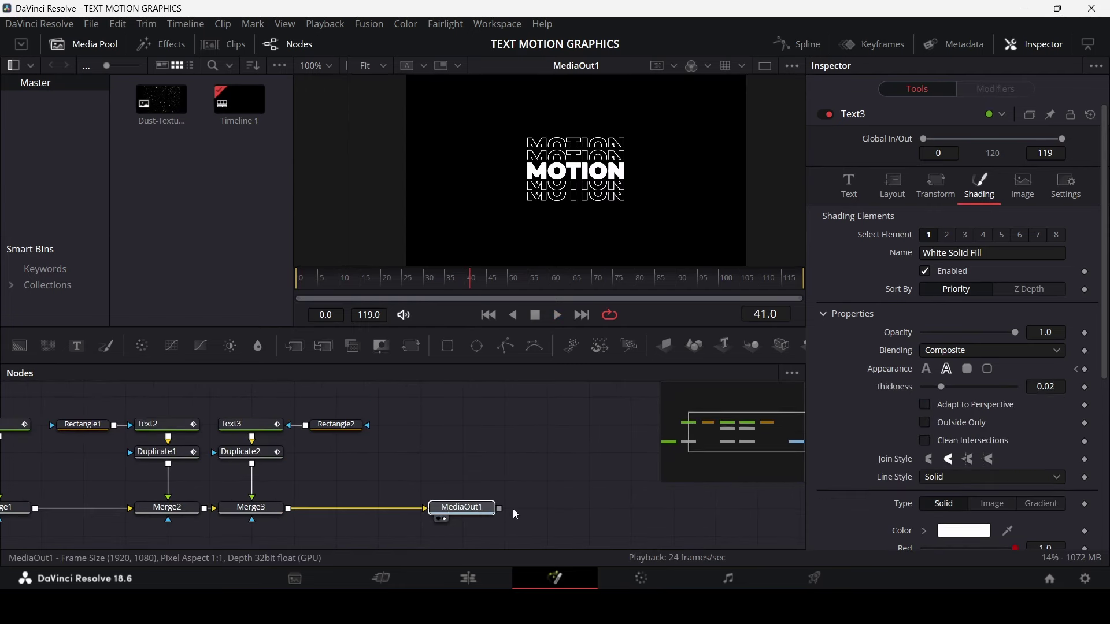
left_click_drag(493, 508, 662, 508)
left_click_drag(162, 101, 533, 453)
left_click_drag(402, 455, 582, 445)
left_click_drag(164, 535, 561, 385)
- Group the selected title nodes with Ctrl+G and rename the group to 'Text'
key("ctrl+g")
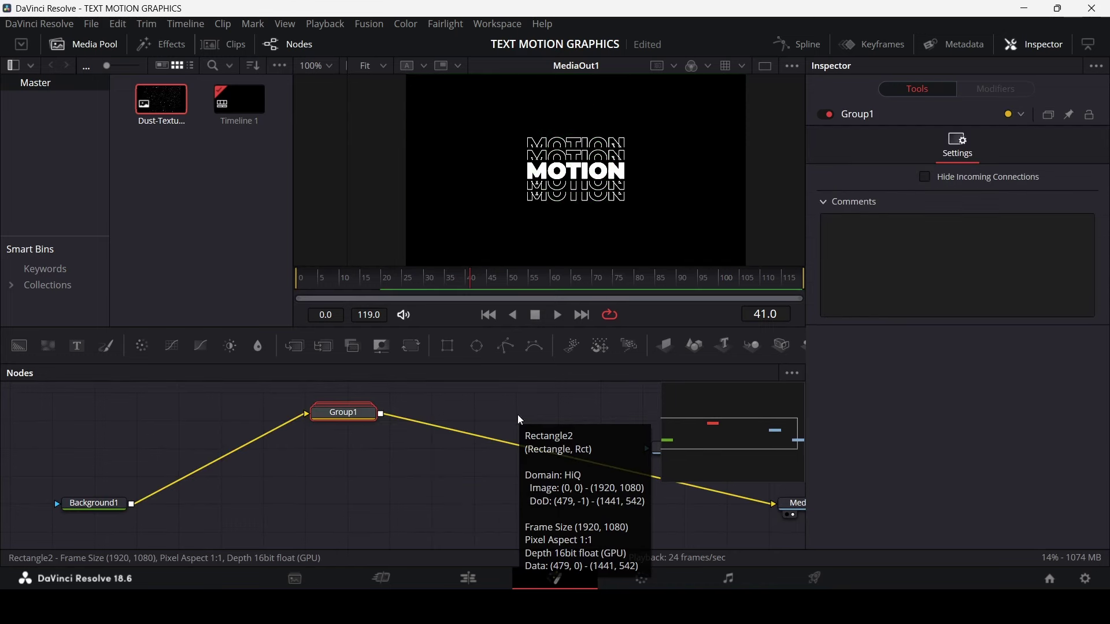
double_click(352, 421)
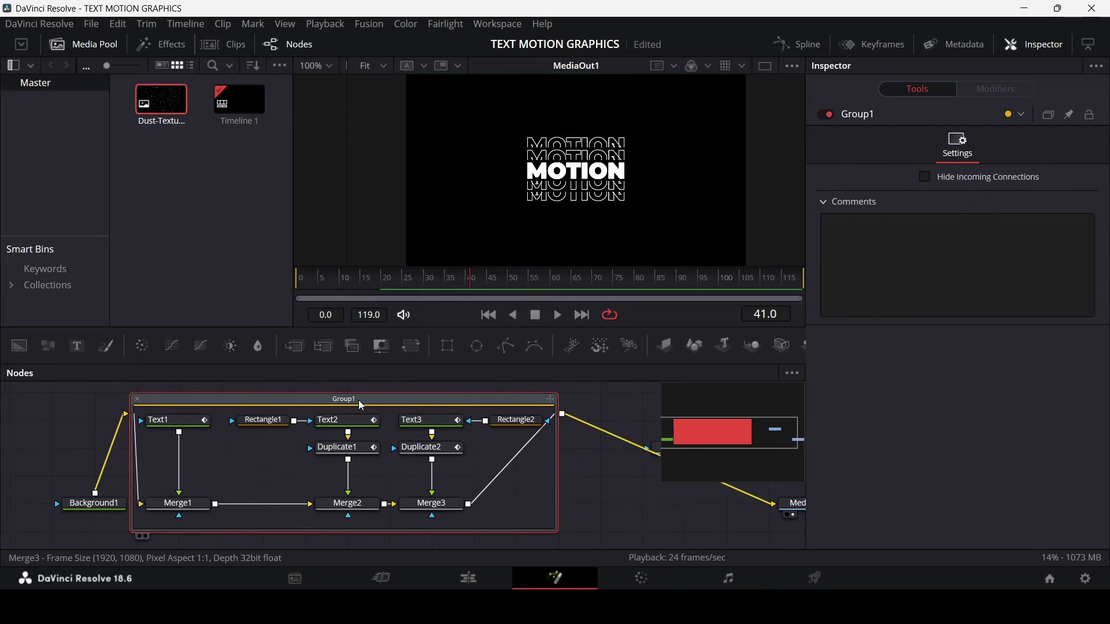
right_click(358, 400)
key("Escape")
right_click(369, 406)
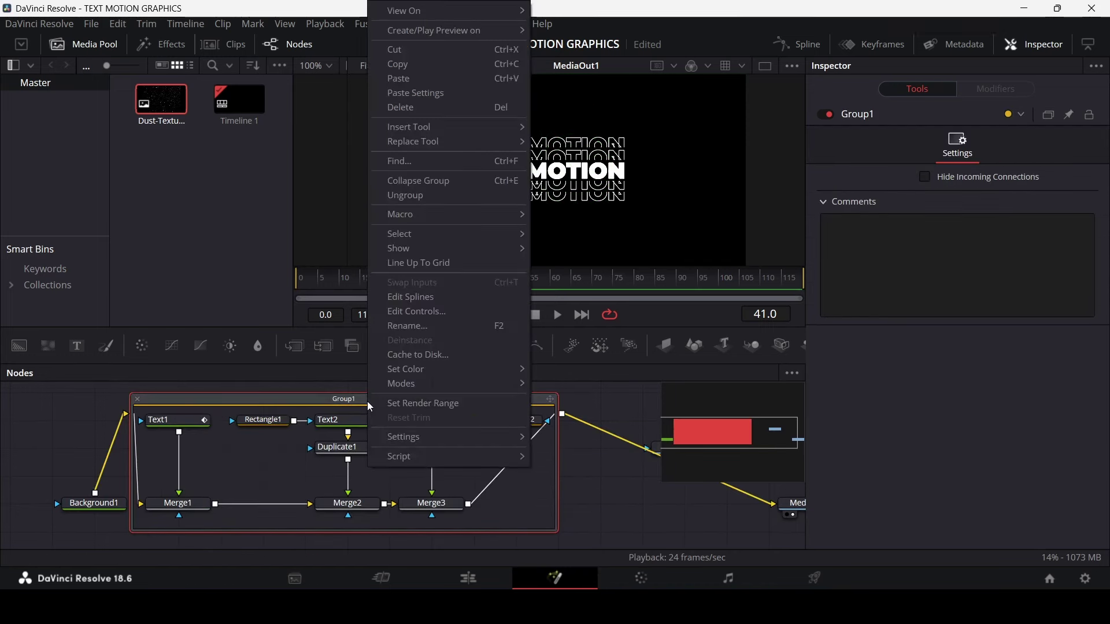
left_click(412, 325)
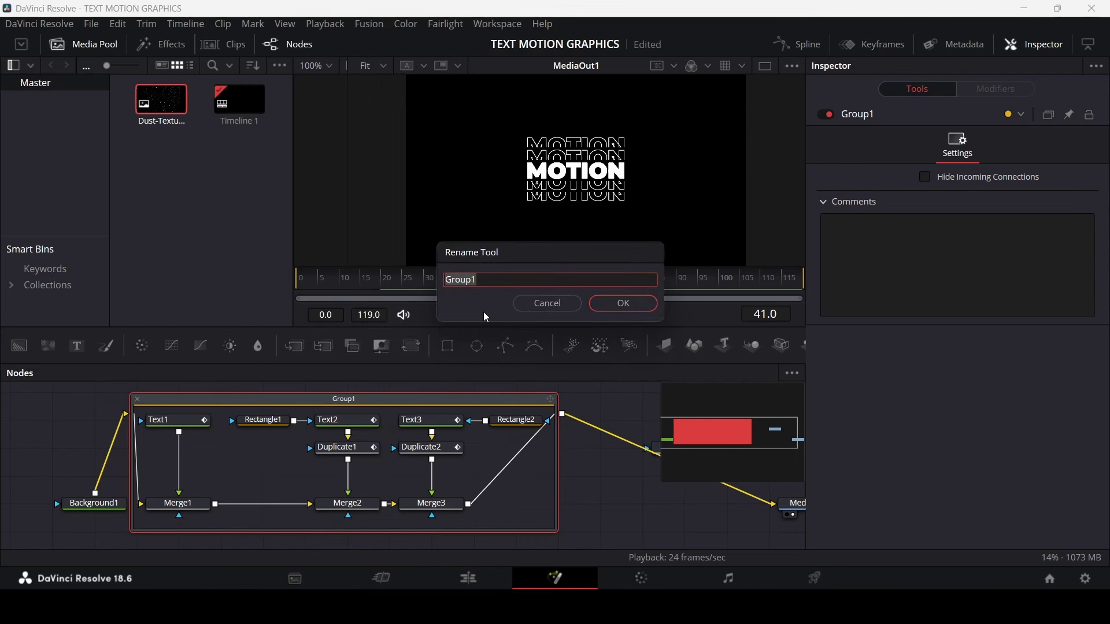
type("Text")
key("Return")
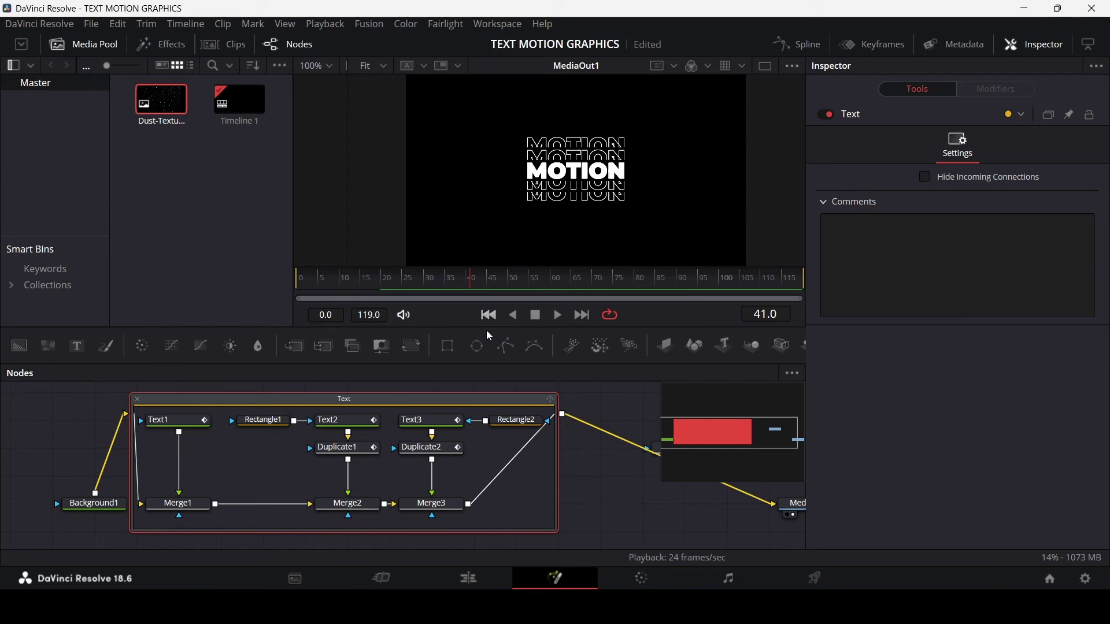
- Rearrange the graph, moving MediaOut1 further right and MediaIn1 up and right
left_click_drag(587, 482, 248, 445)
left_click_drag(454, 470, 556, 484)
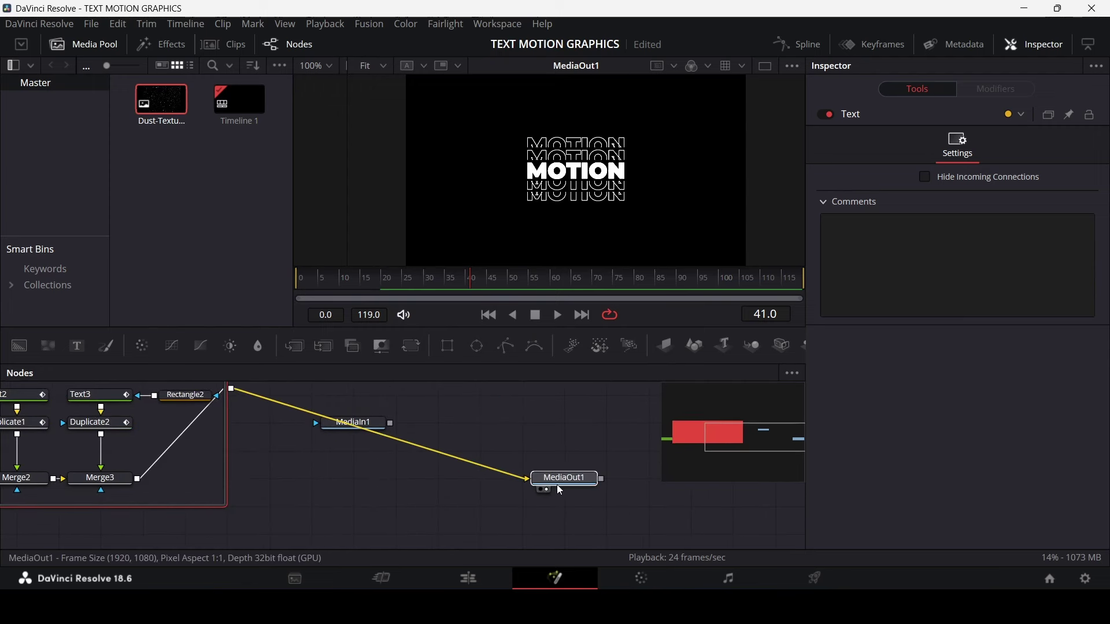
left_click_drag(355, 422, 487, 404)
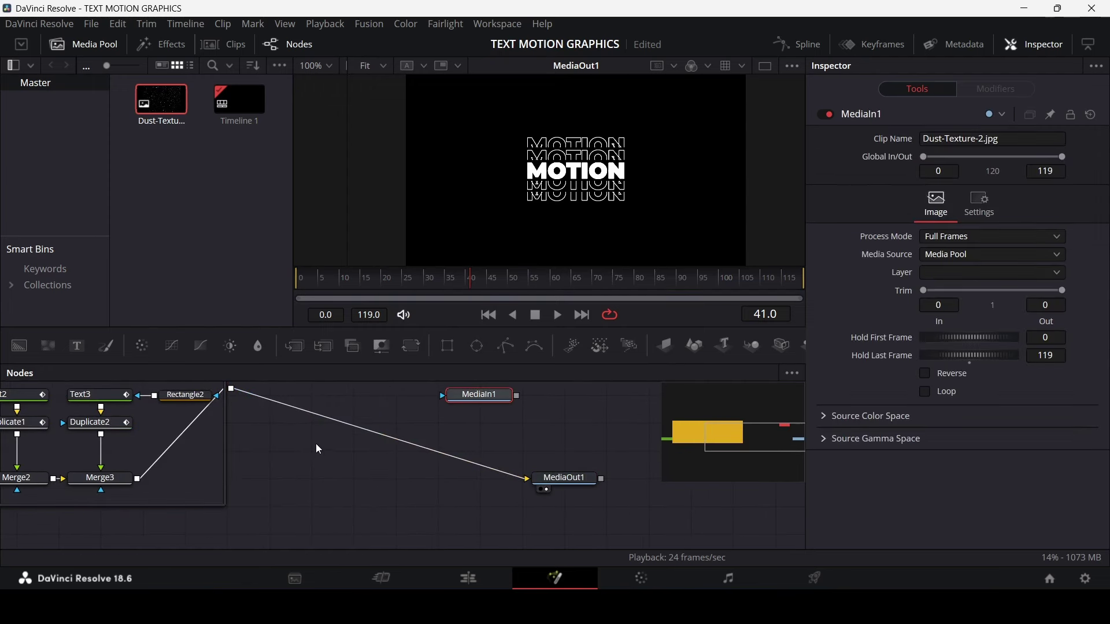
left_click_drag(319, 455, 334, 496)
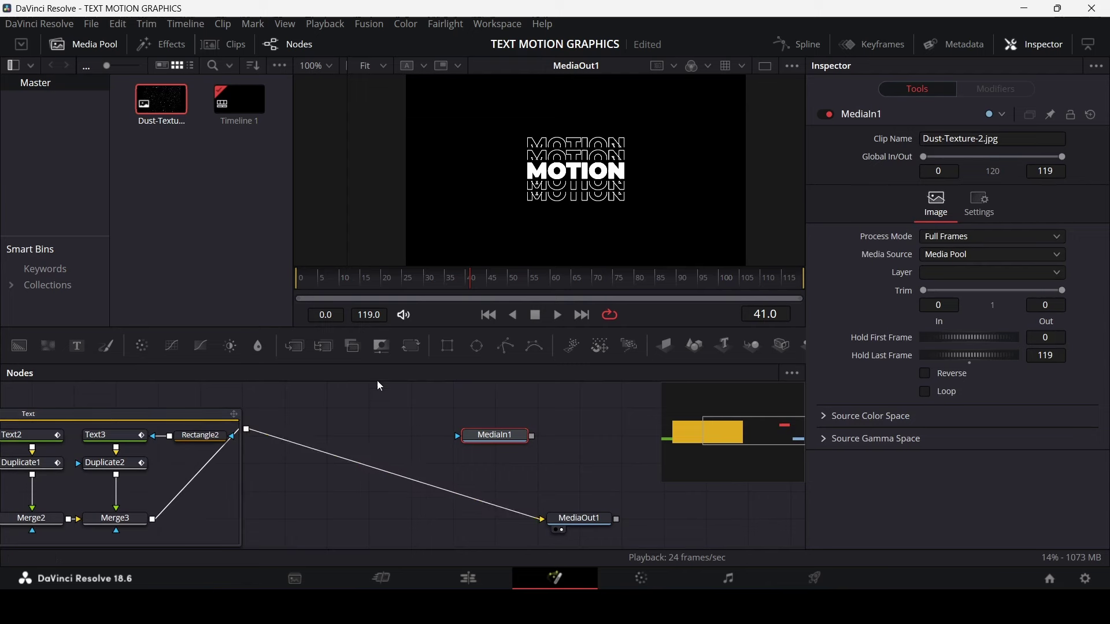
- Add Merge4 between the Text group and MediaOut1, with the dust texture feeding it from above
left_click(295, 346)
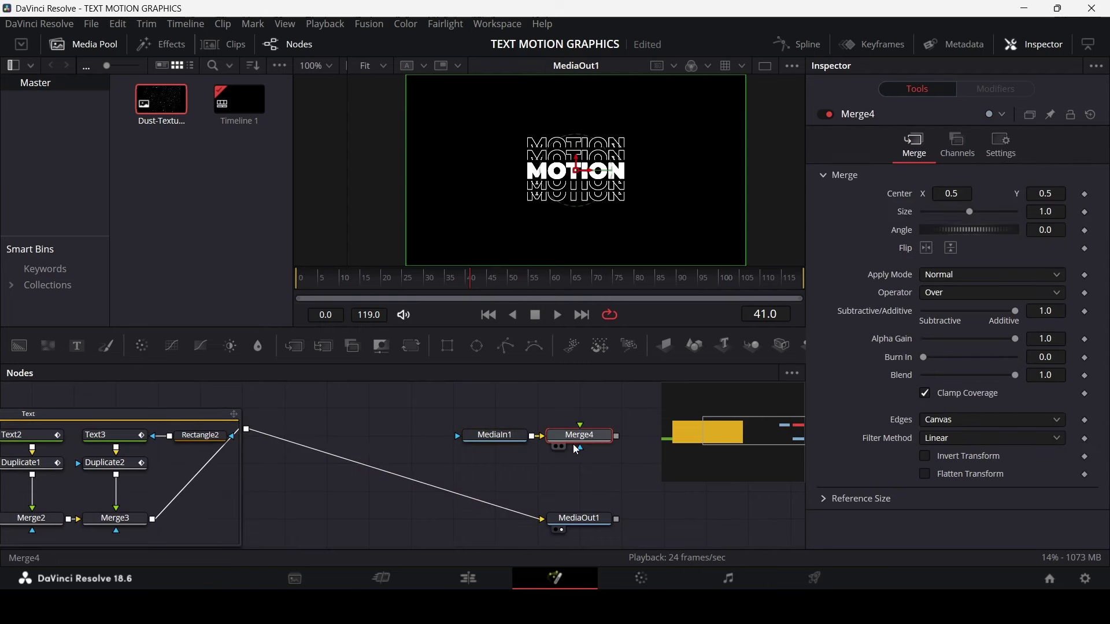
left_click_drag(589, 445, 409, 526)
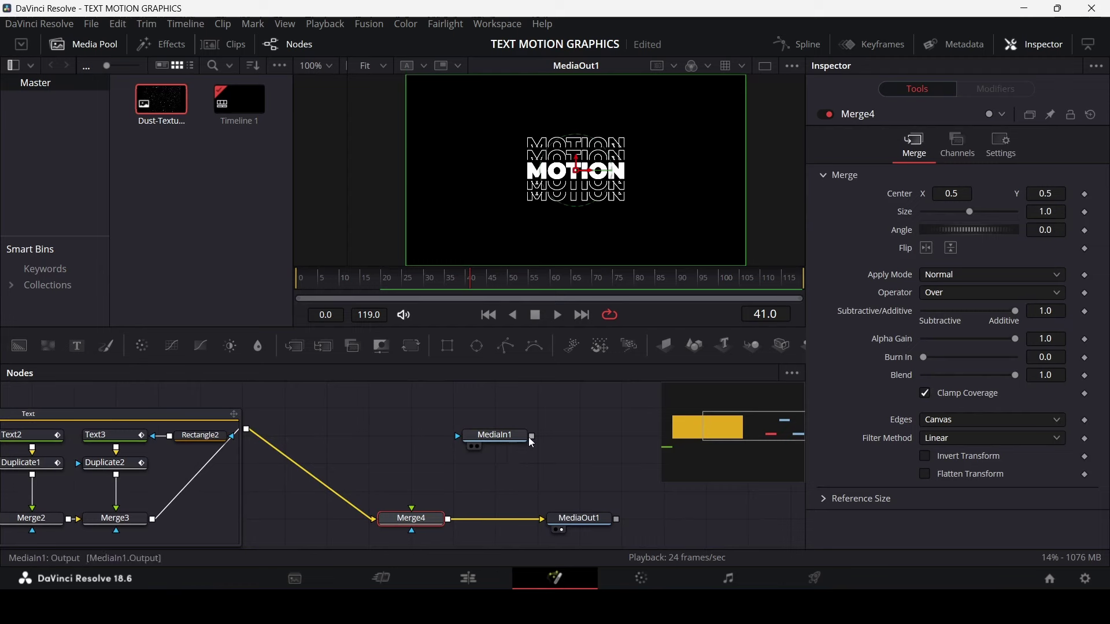
left_click_drag(533, 436, 412, 511)
left_click_drag(497, 435, 412, 406)
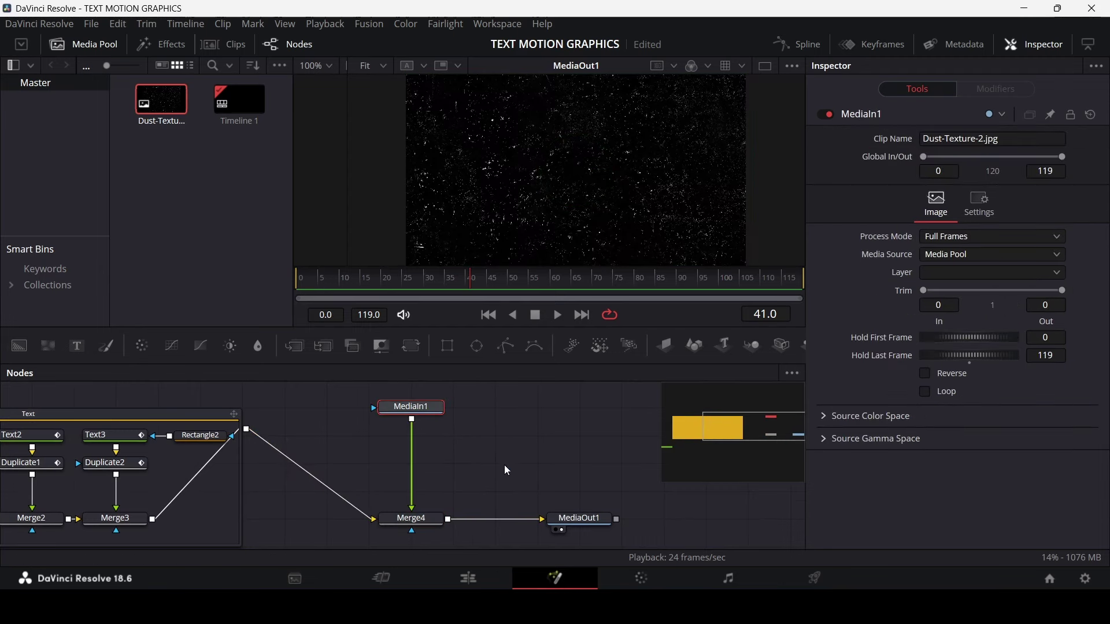
left_click_drag(524, 447, 592, 409)
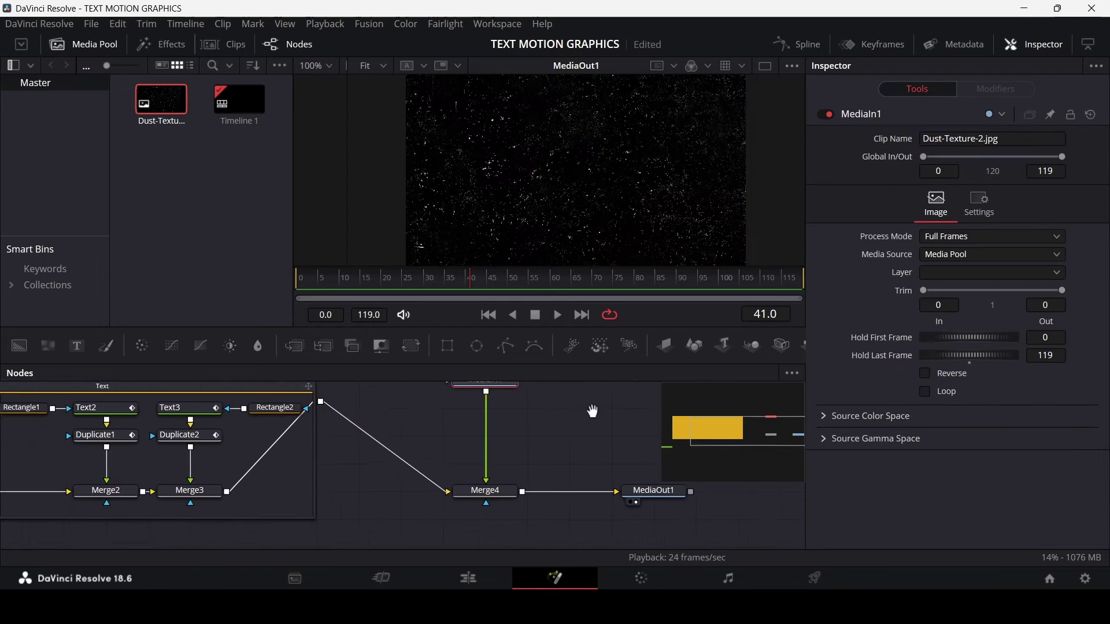
mouse_move(453, 428)
left_mouse_down()
mouse_move(612, 471)
mouse_move(324, 399)
mouse_move(363, 416)
left_mouse_up()
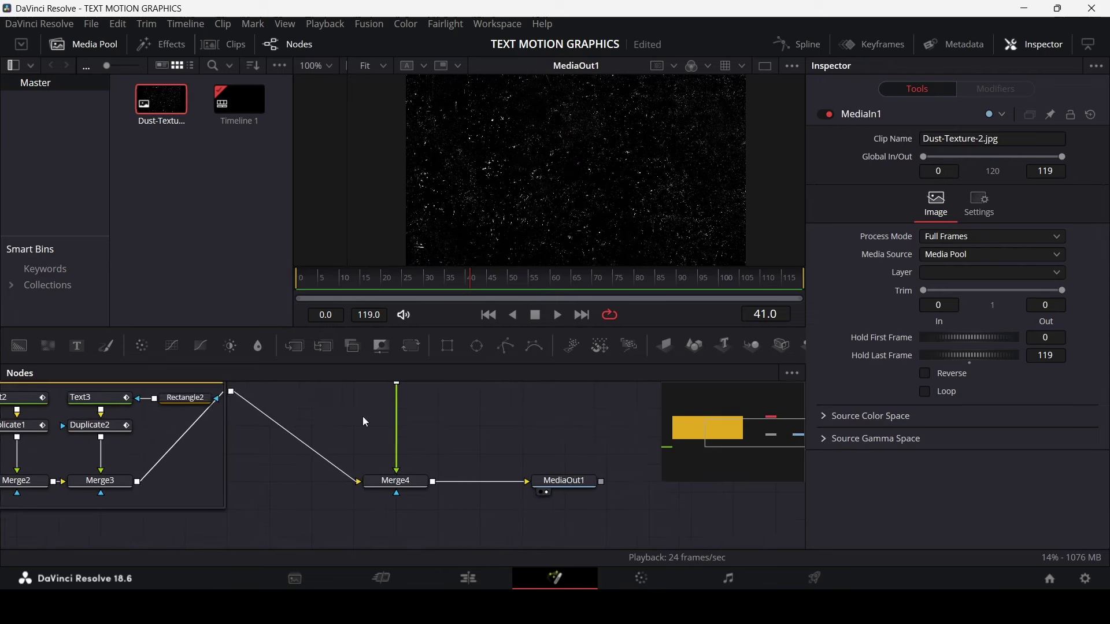
scroll(510, 439, "down", 4)
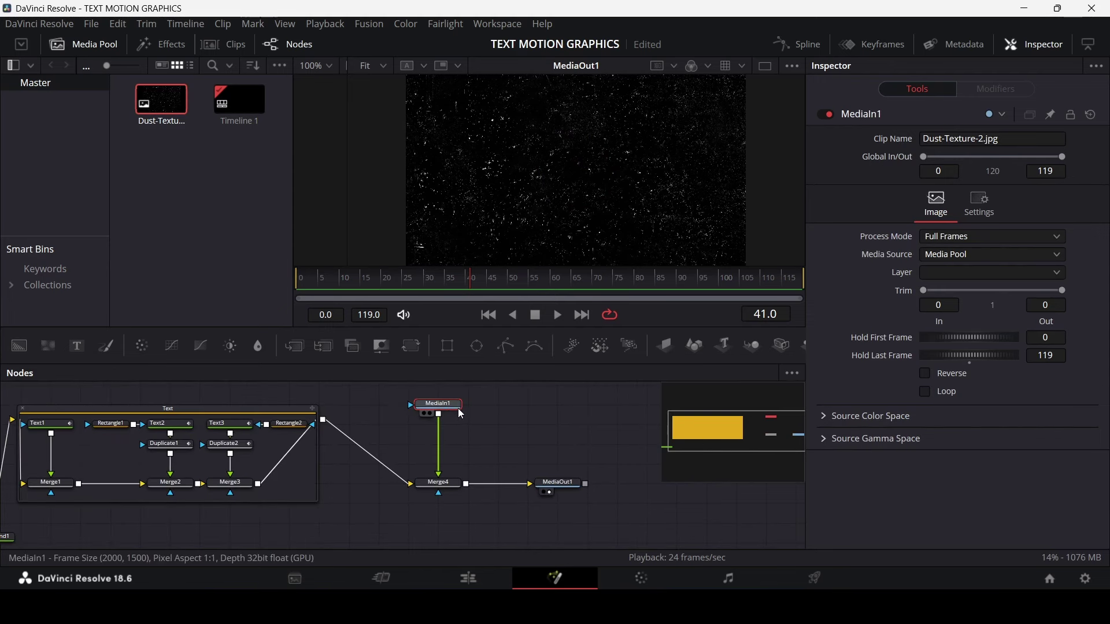
- Insert a Transform after the dust texture and make its Center shake randomly
left_click(412, 349)
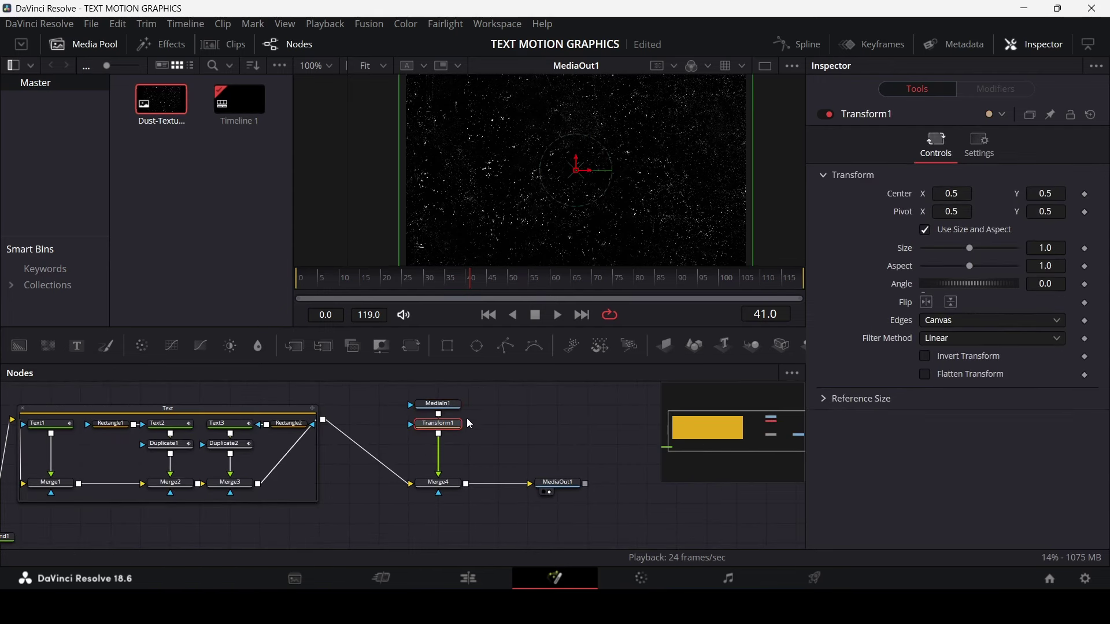
scroll(465, 435, "up", 3)
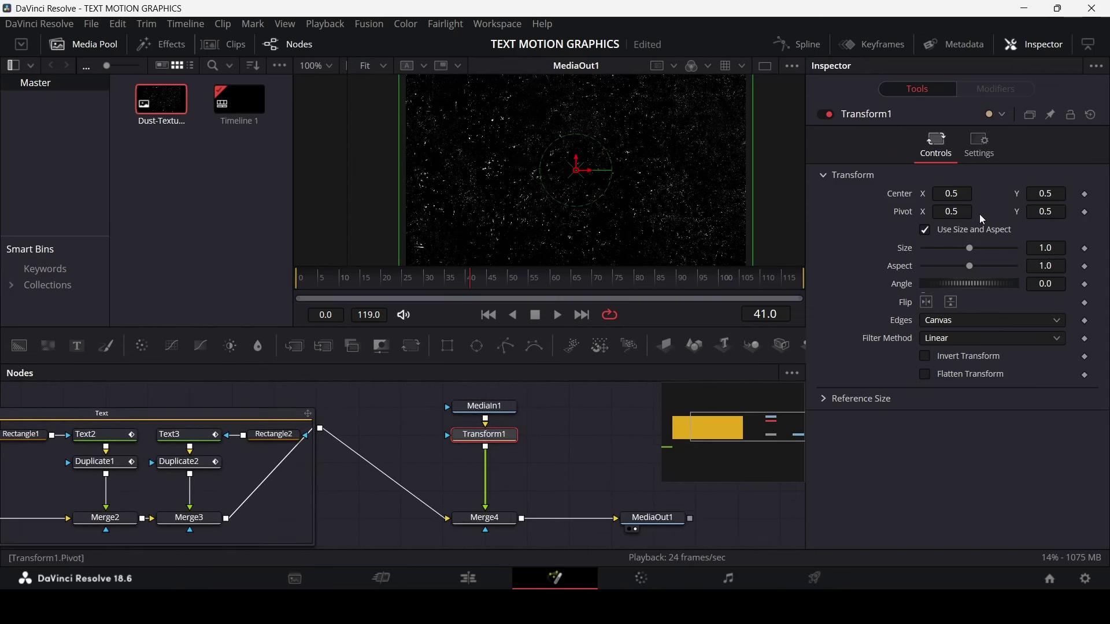
right_click(1090, 199)
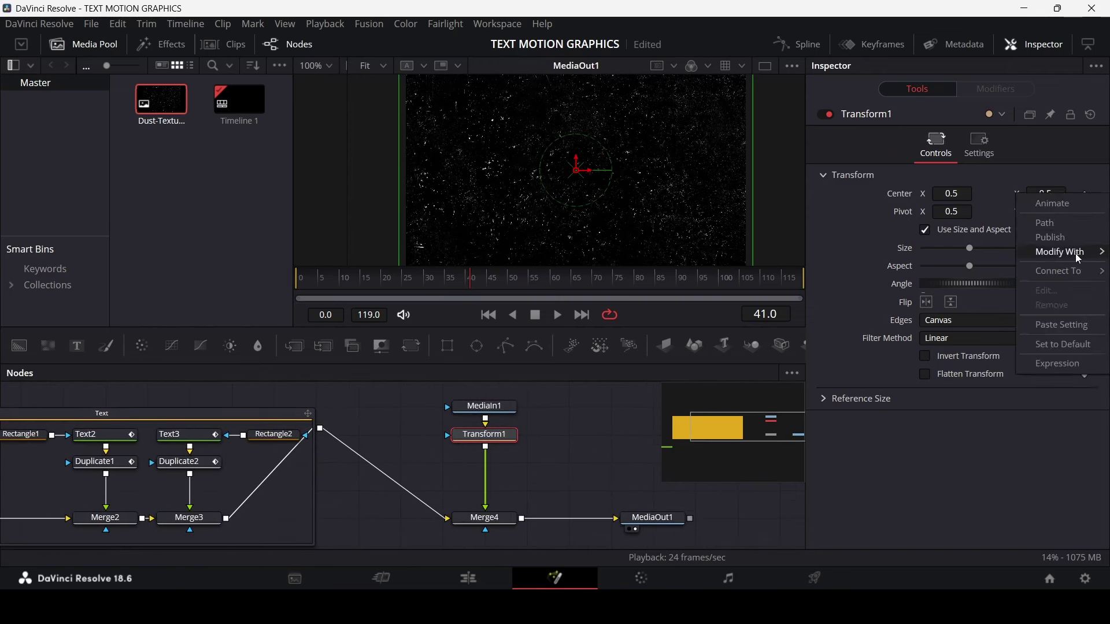
mouse_move(1079, 262)
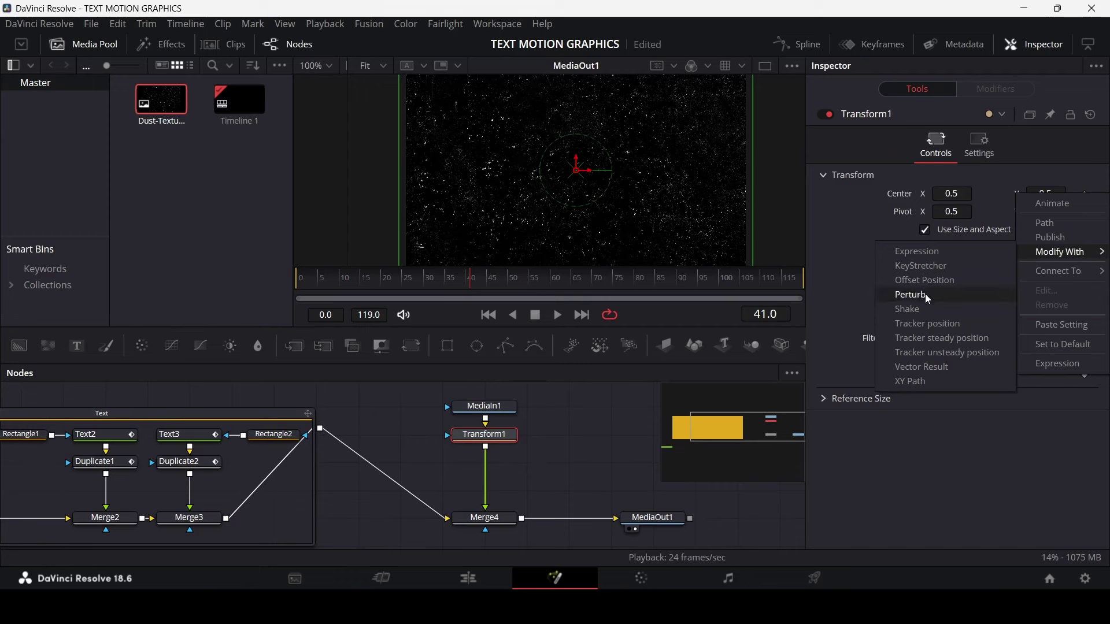
left_click(919, 309)
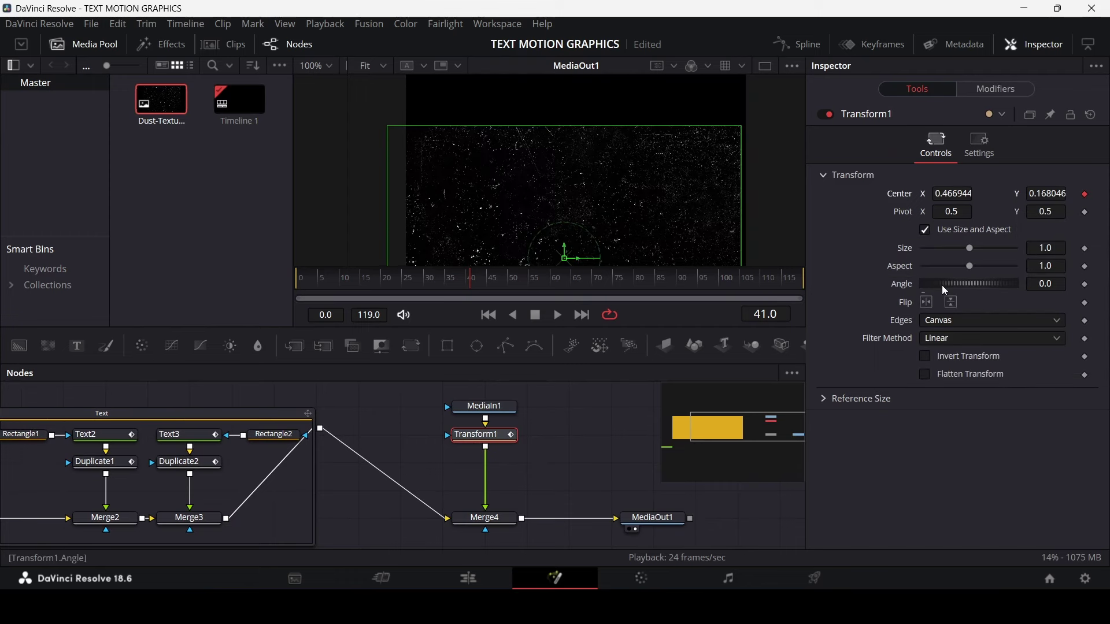
- Make the texture's Angle shake randomly and set Edges to Mirror
right_click(1082, 289)
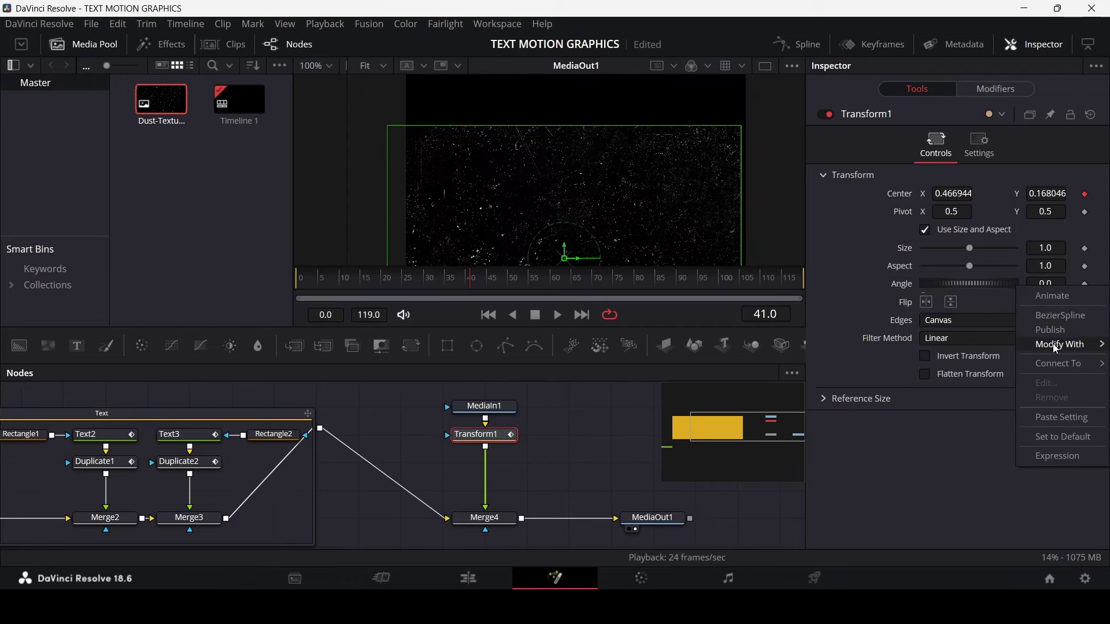
mouse_move(1065, 343)
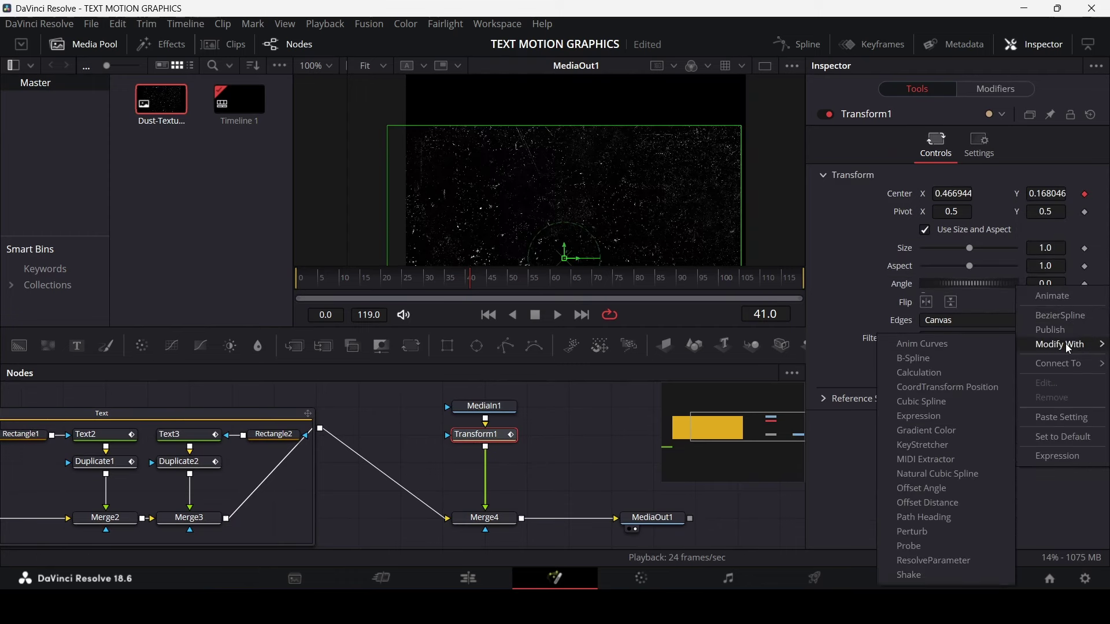
left_click(911, 578)
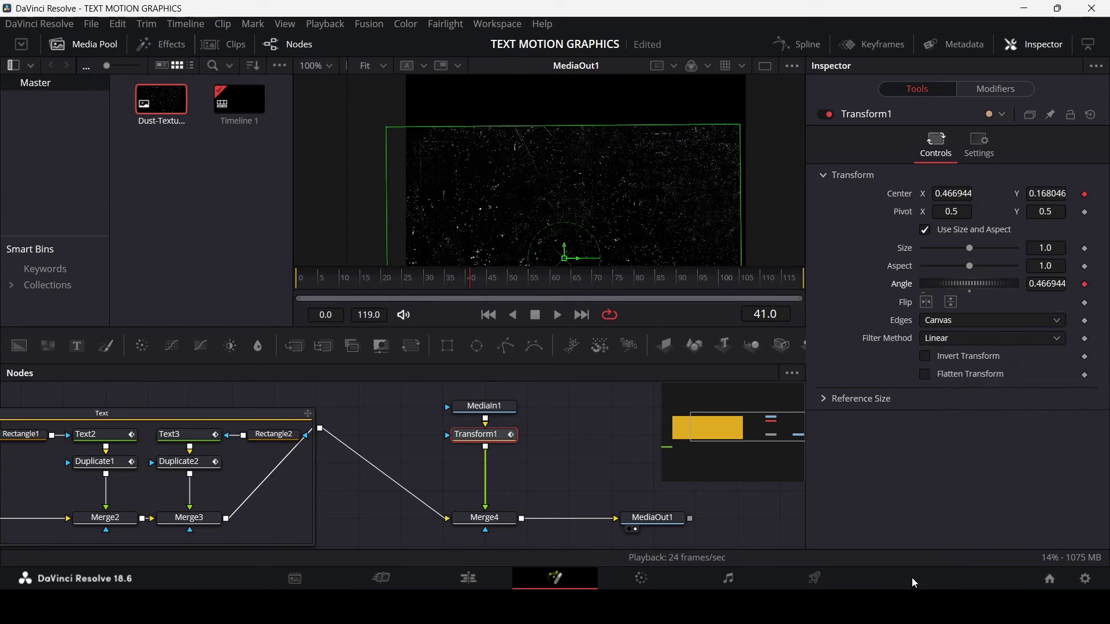
left_click(947, 324)
left_click(946, 386)
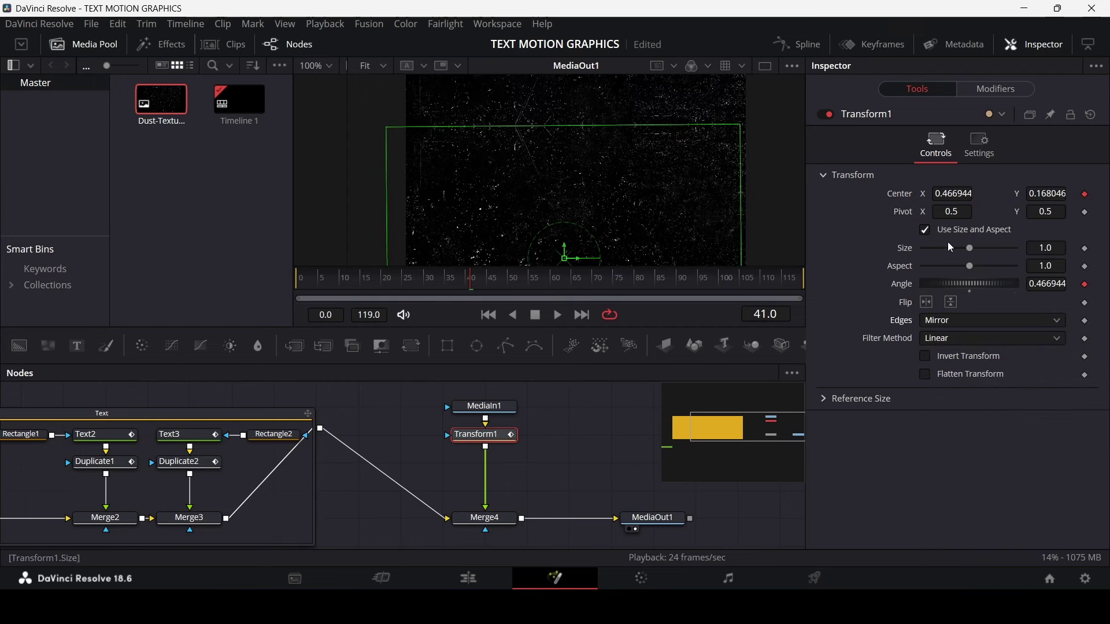
left_click(982, 92)
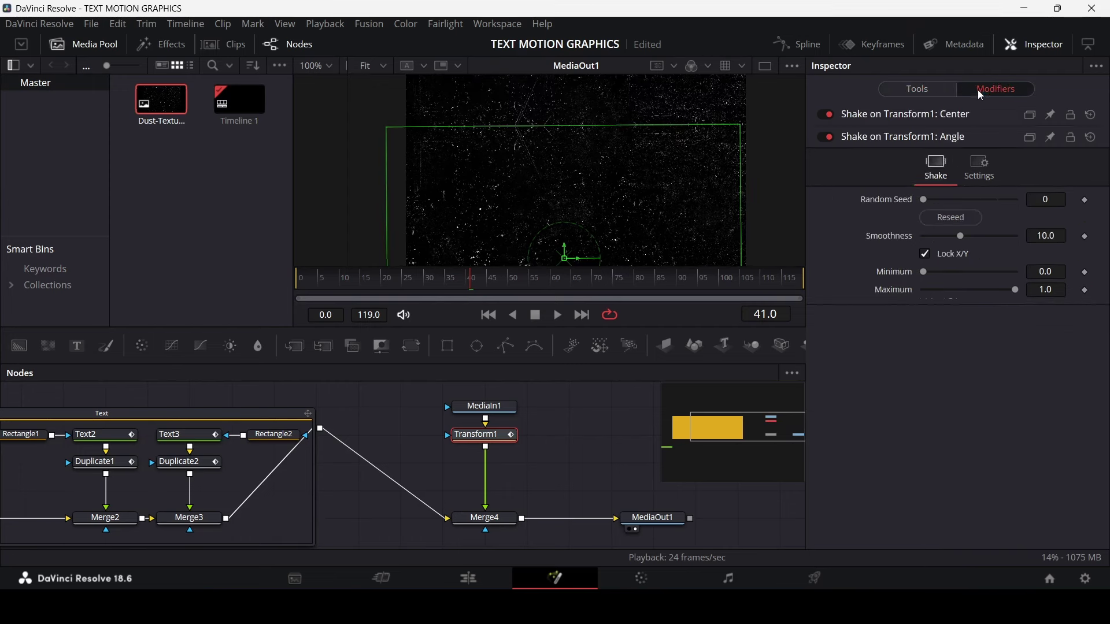
- Set the Angle shake's Smoothness to 4.0 and Maximum to 360
left_click(1051, 236)
key("Tab")
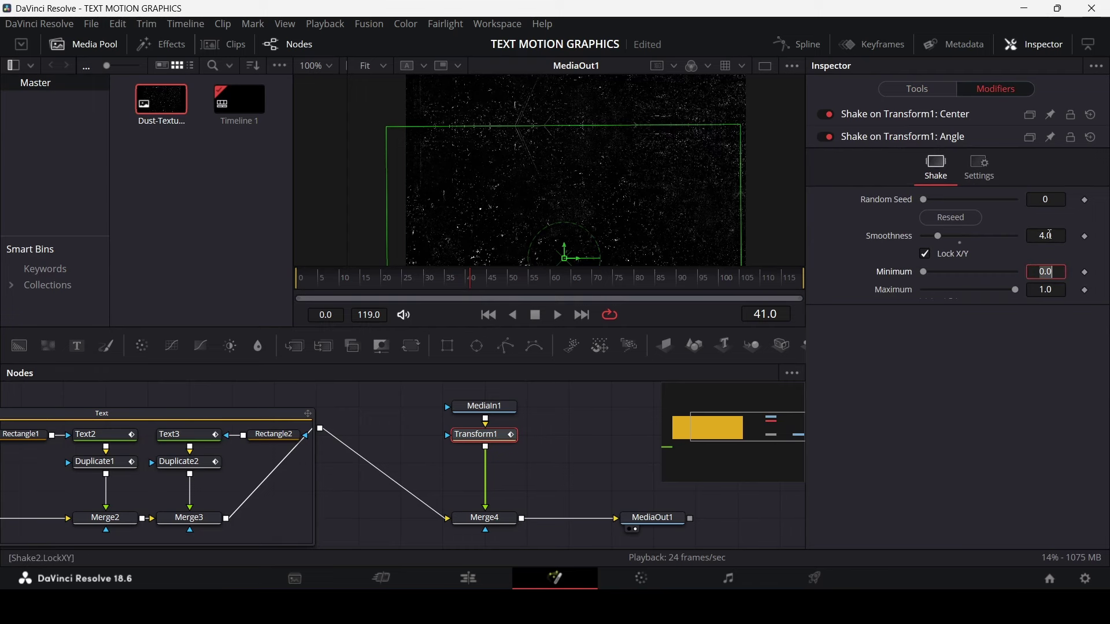
key("Tab")
type("360")
key("Return")
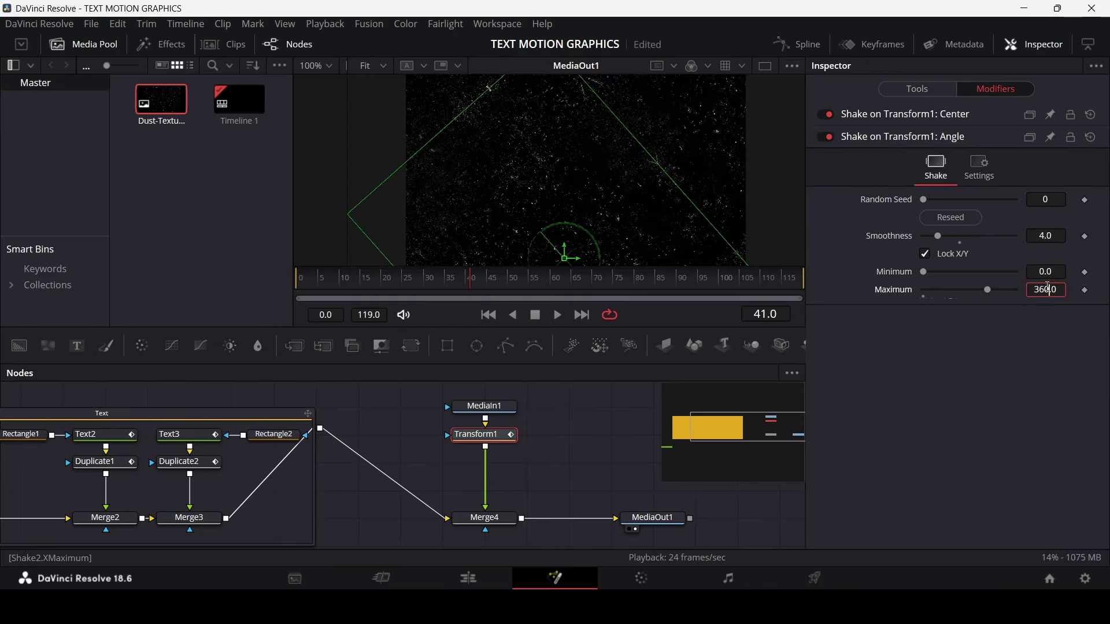
- Set the Center shake's Smoothness to 4.0 and Maximum to 3, then preview the shake
left_click(937, 115)
left_click(1055, 215)
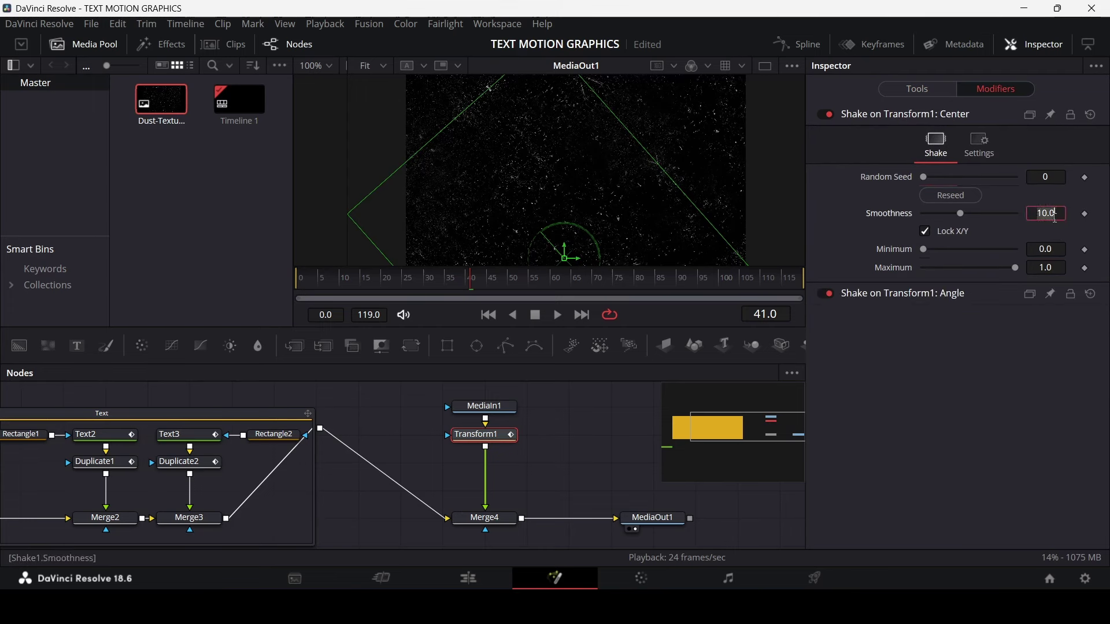
type("4")
key("Return")
left_click(1048, 269)
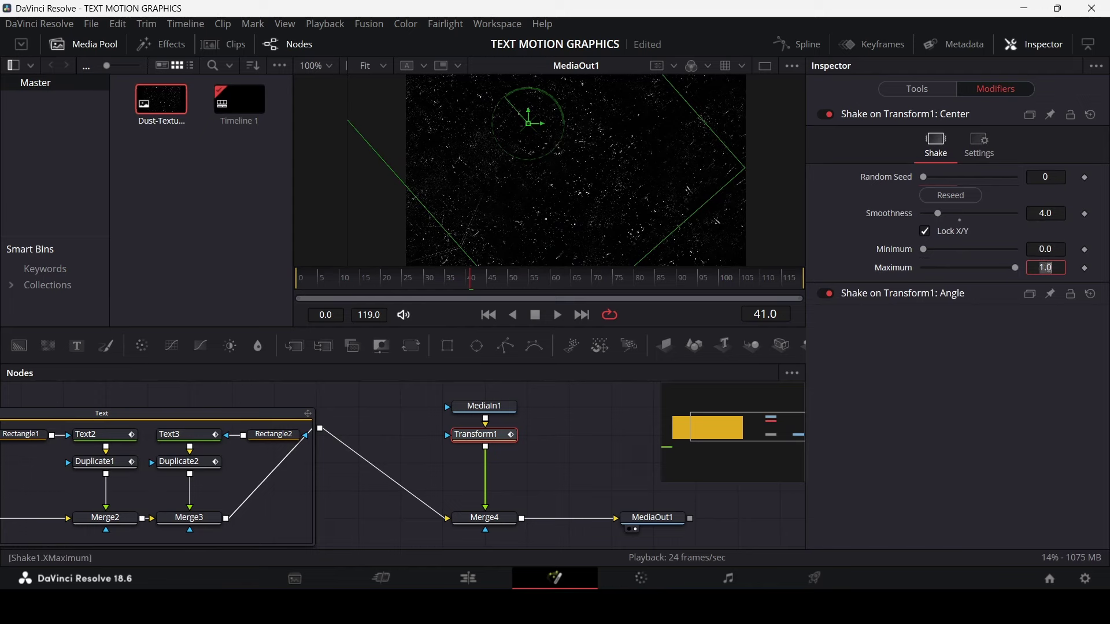
type("3")
key("Return")
left_click(545, 463)
key("space")
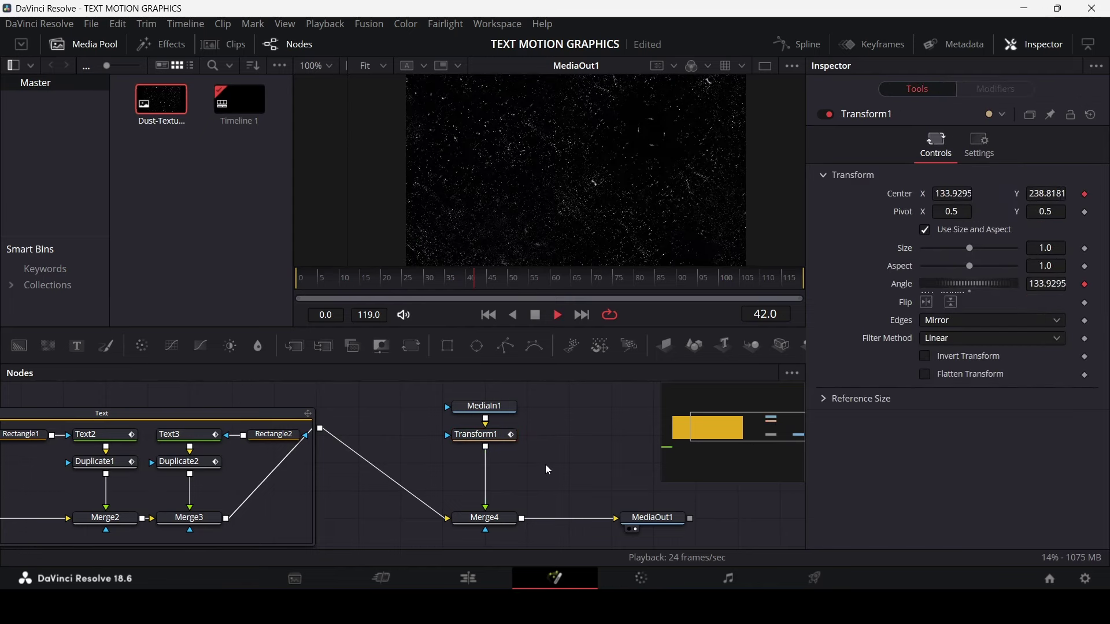
- Add a Stop Motion node after Transform1 with Frame Repeat set to 10
left_click(501, 439)
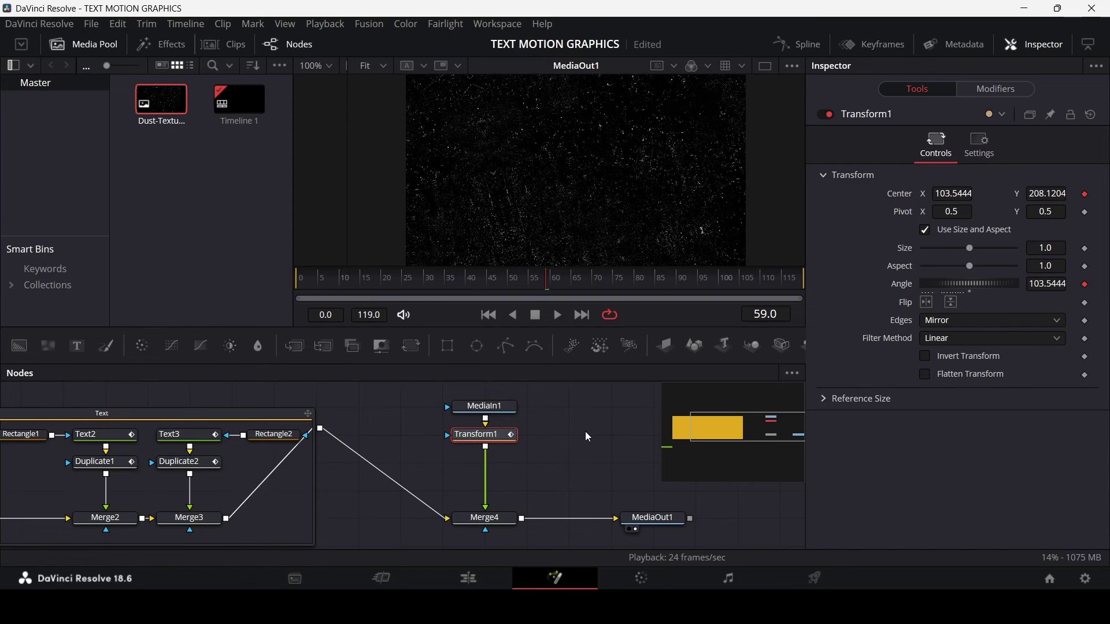
key("shift+space")
type("dup")
key("BackSpace")
key("BackSpace")
key("BackSpace")
type("stop")
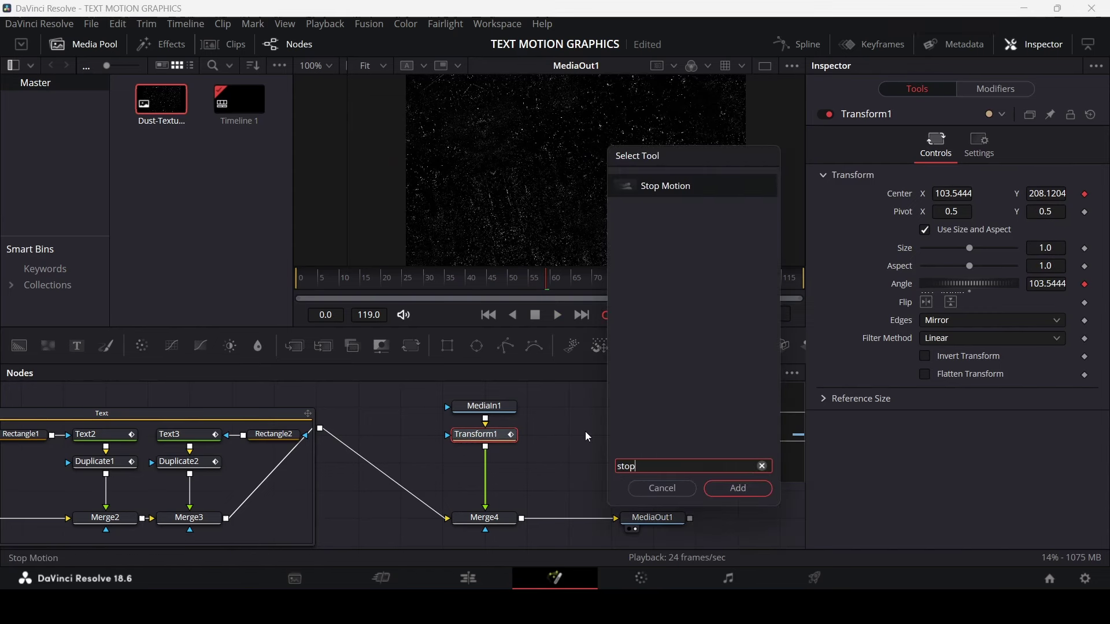
key("Return")
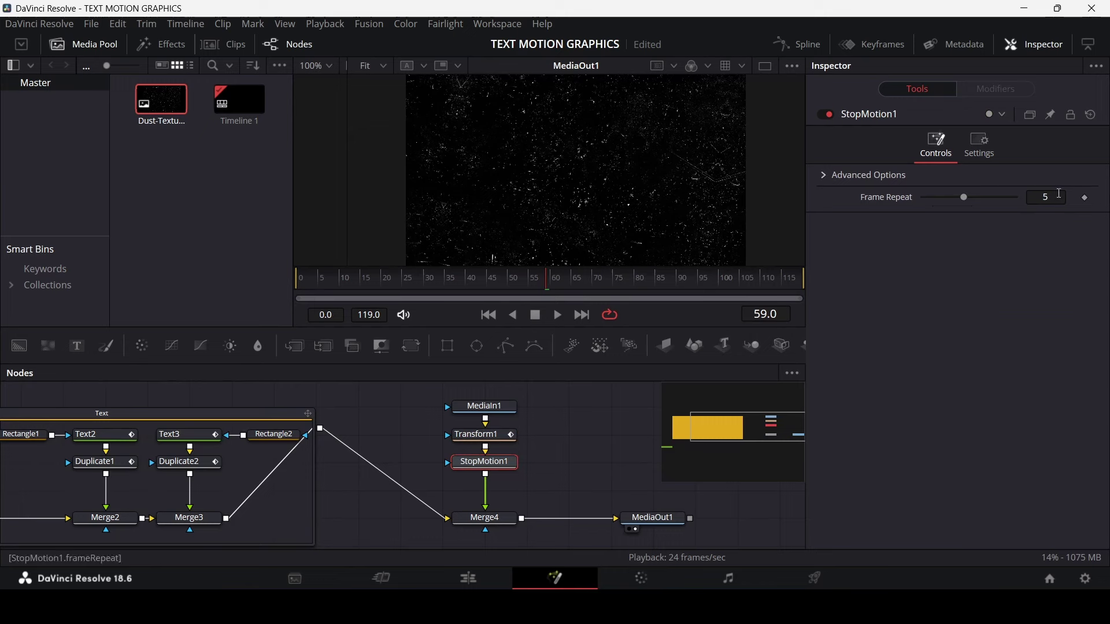
left_click(1058, 198)
type("10")
key("Return")
- Preview the choppy stop-motion dust, then select Merge4 to change its blend mode
key("space")
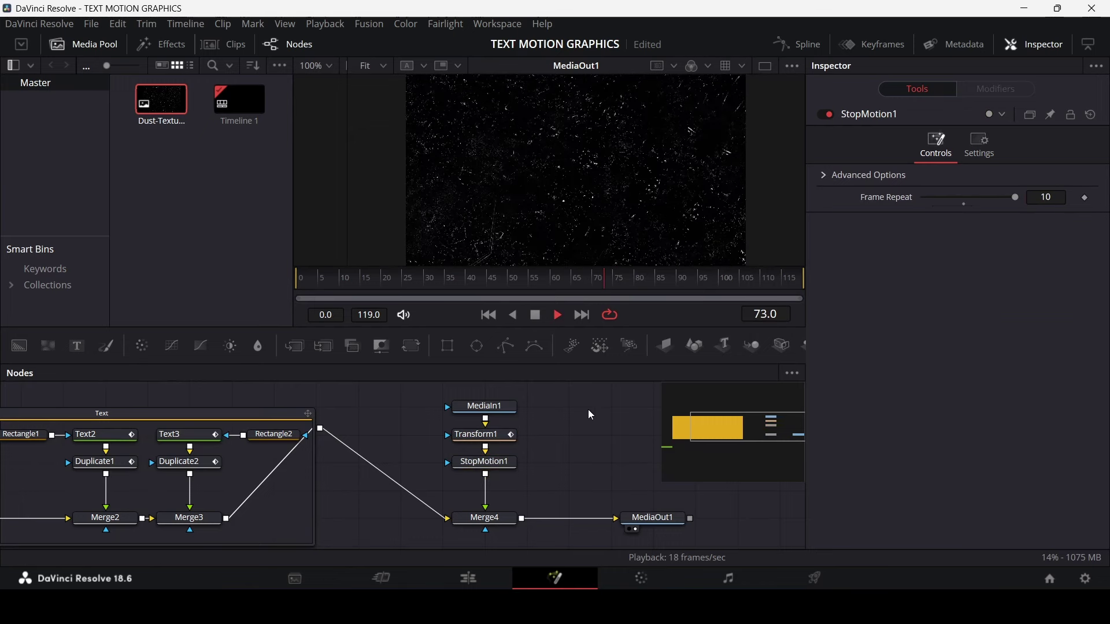
key("space")
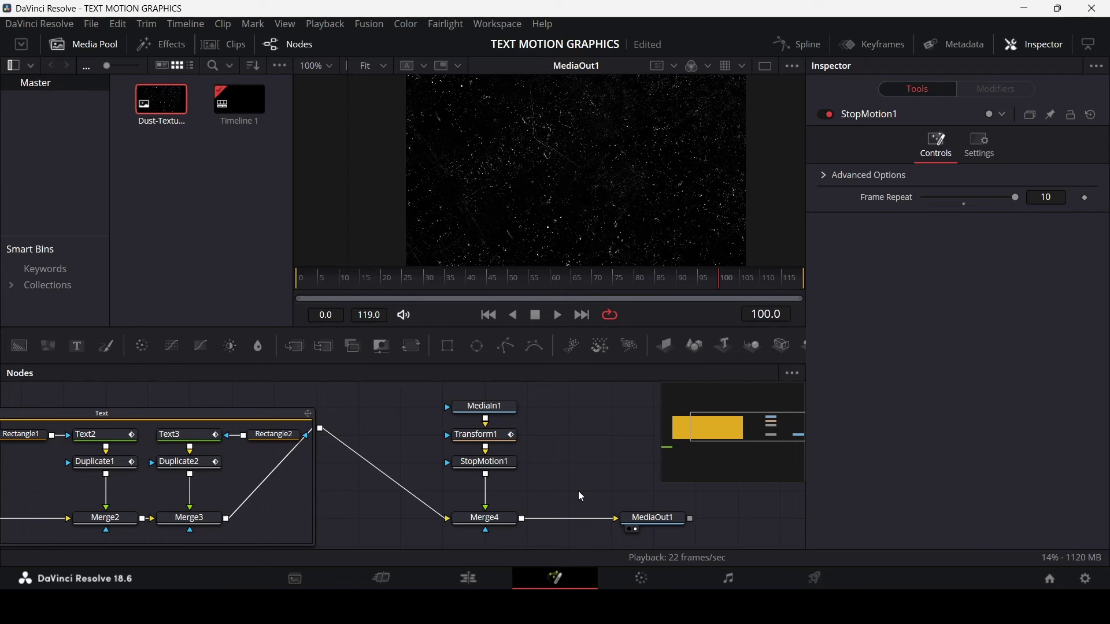
left_click(498, 525)
left_click(937, 276)
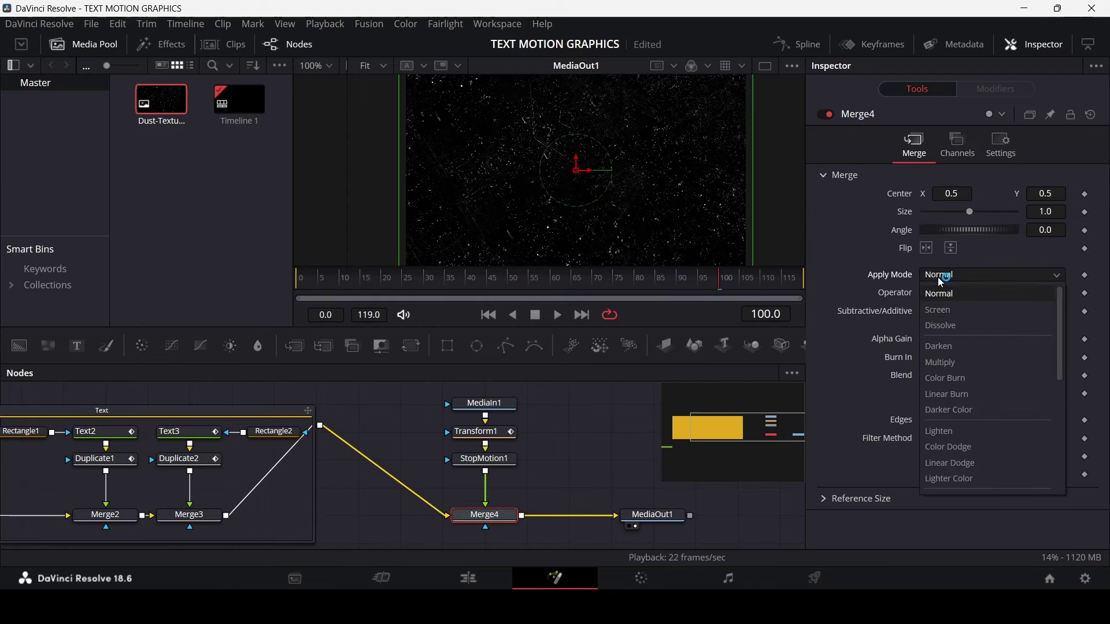
- Set Merge4's Apply Mode to Screen and play back the composite to review it
left_click(949, 312)
key("space")
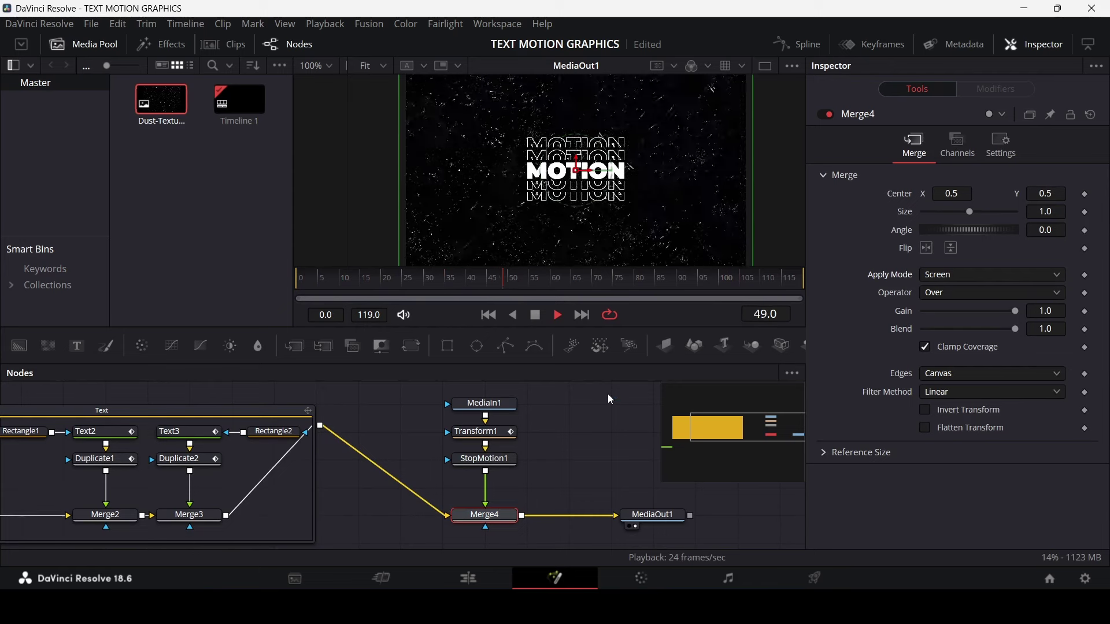
key("space")
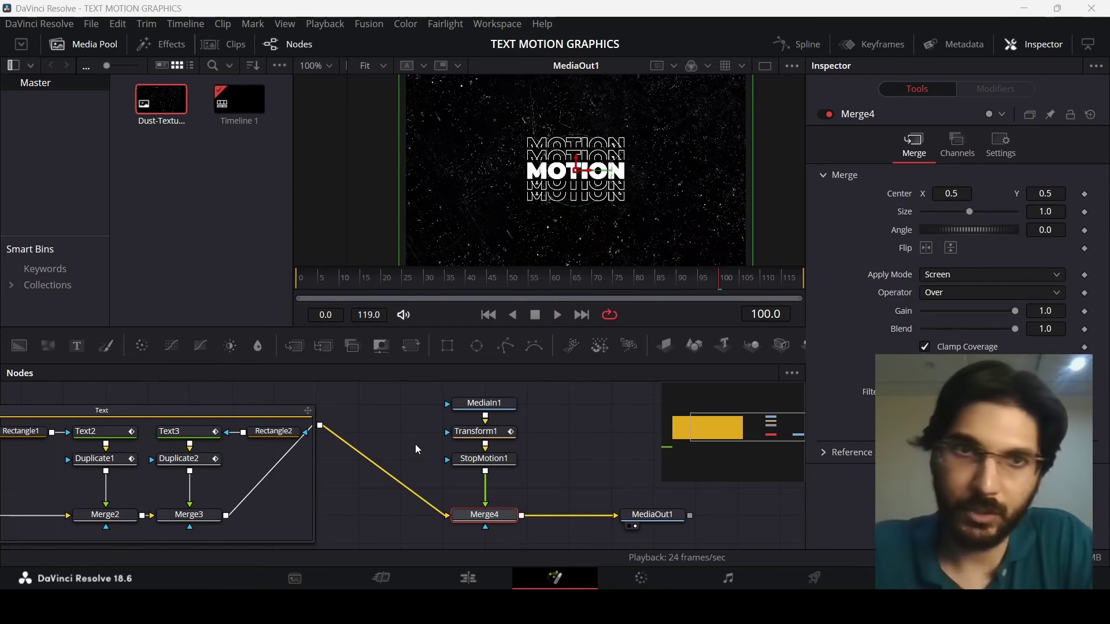